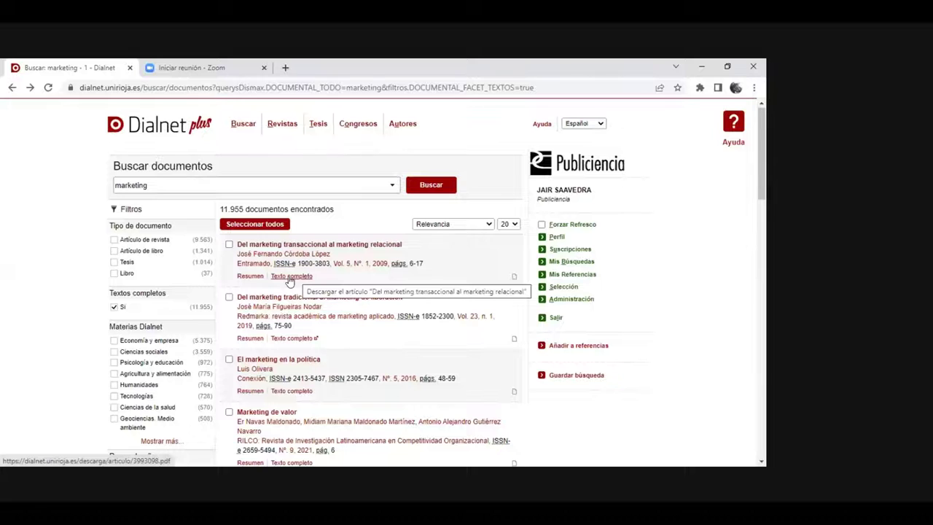
- Download the full text of "Del marketing transaccional al marketing relacional", skim through the PDF and close it
left_click(289, 277)
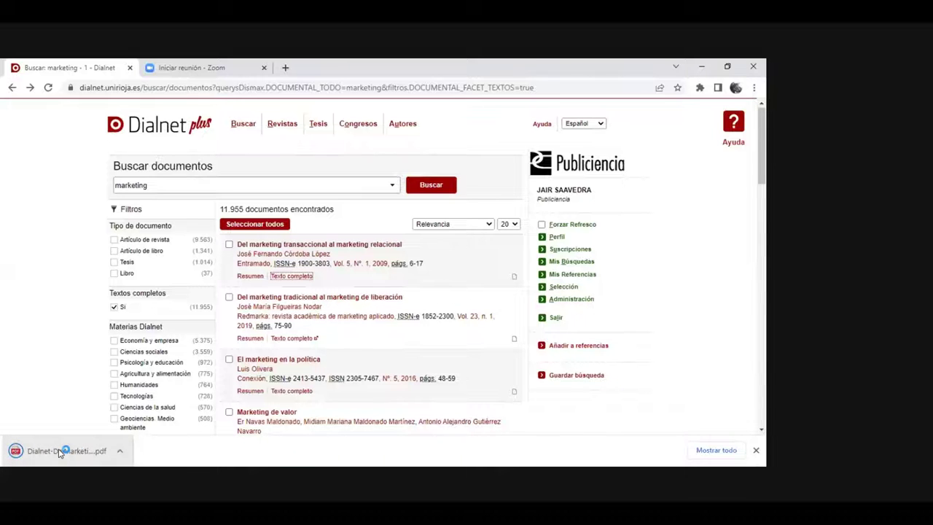
left_click(60, 451)
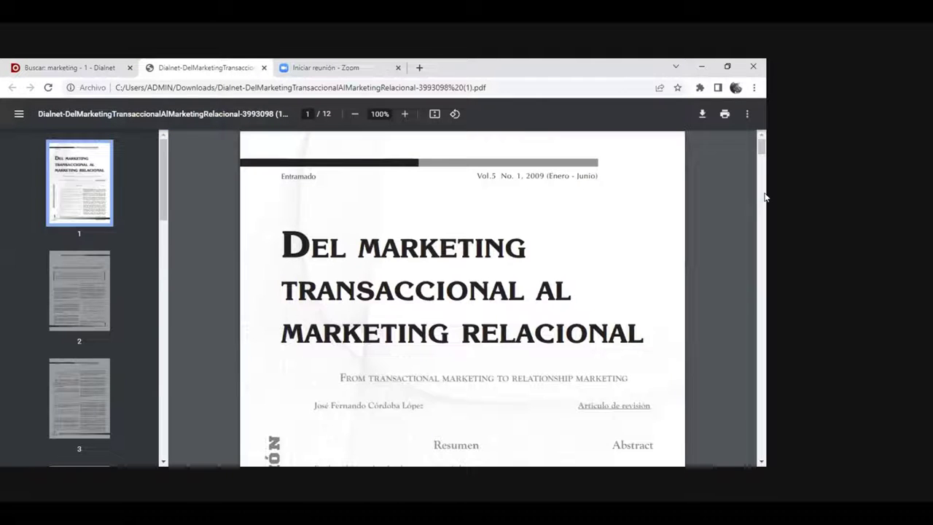
left_click_drag(763, 162, 765, 328)
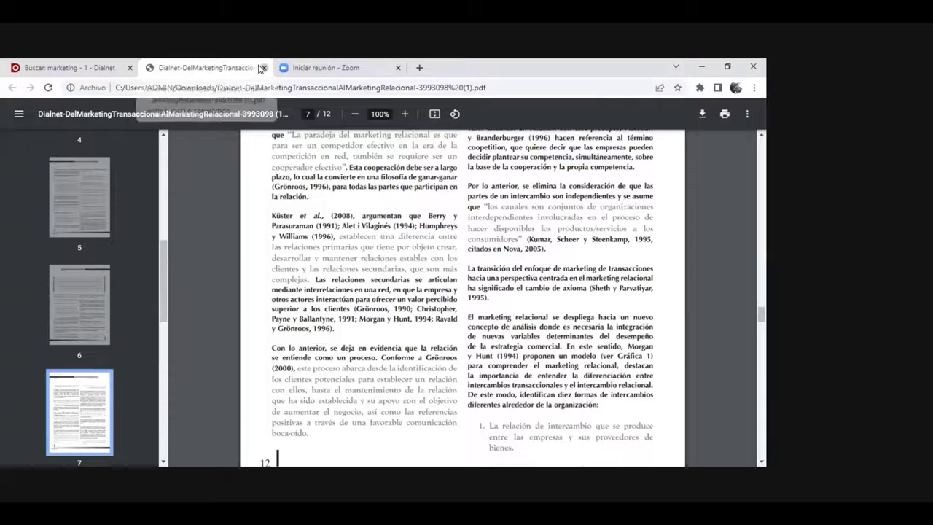
left_click(263, 67)
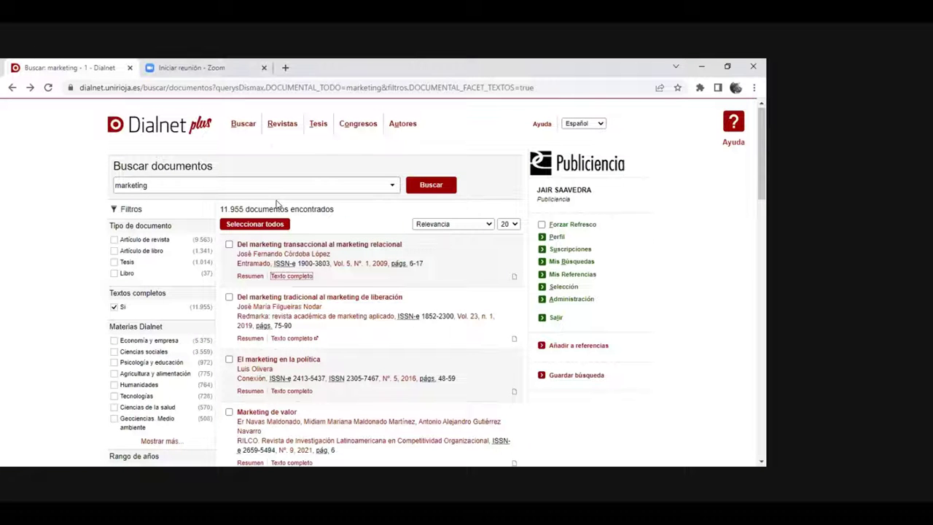
- Examine the record of "Del marketing transaccional al marketing relacional", including its language and abstracts, and return to the search results
left_click(342, 246)
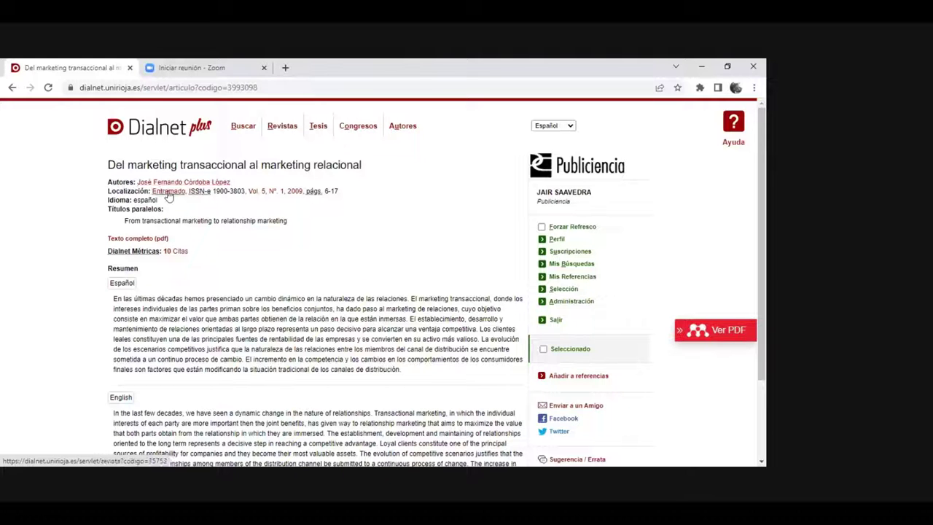
left_click_drag(157, 200, 131, 200)
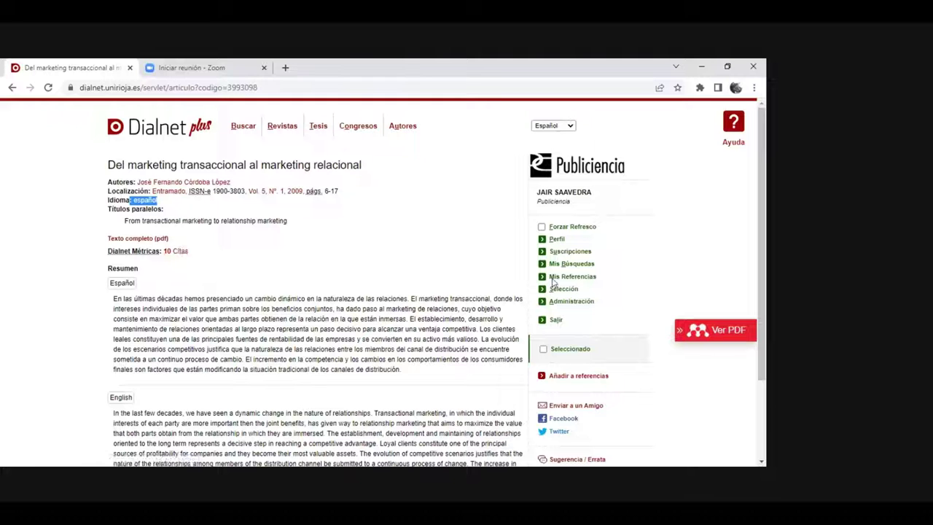
scroll(758, 237, "down", 3)
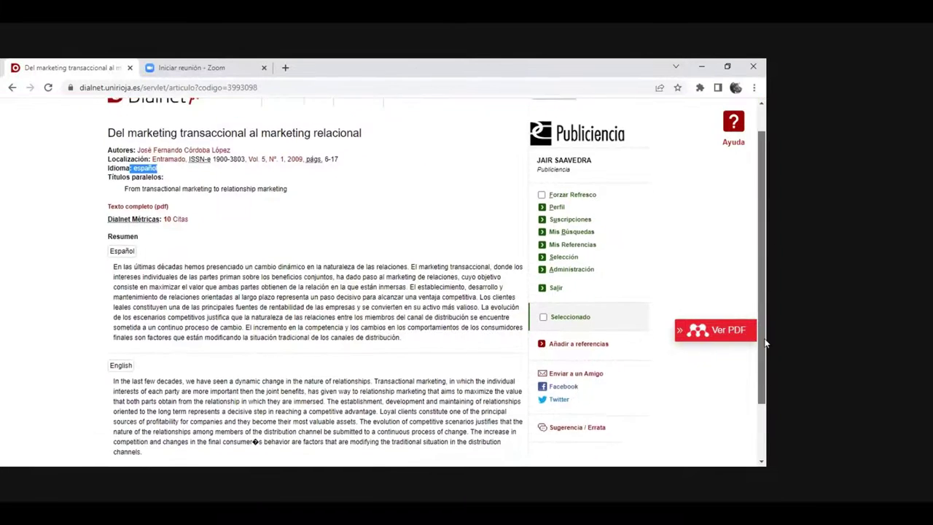
scroll(750, 229, "up", 3)
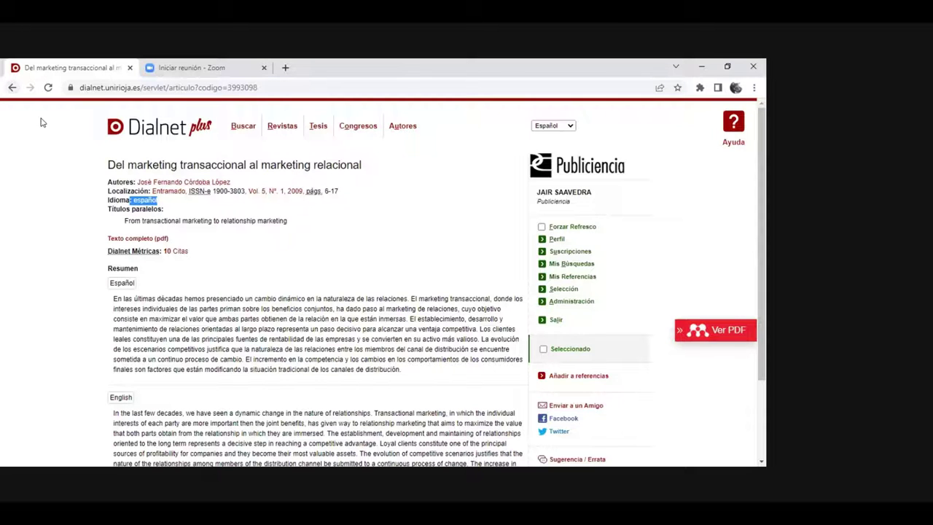
key("alt+Left")
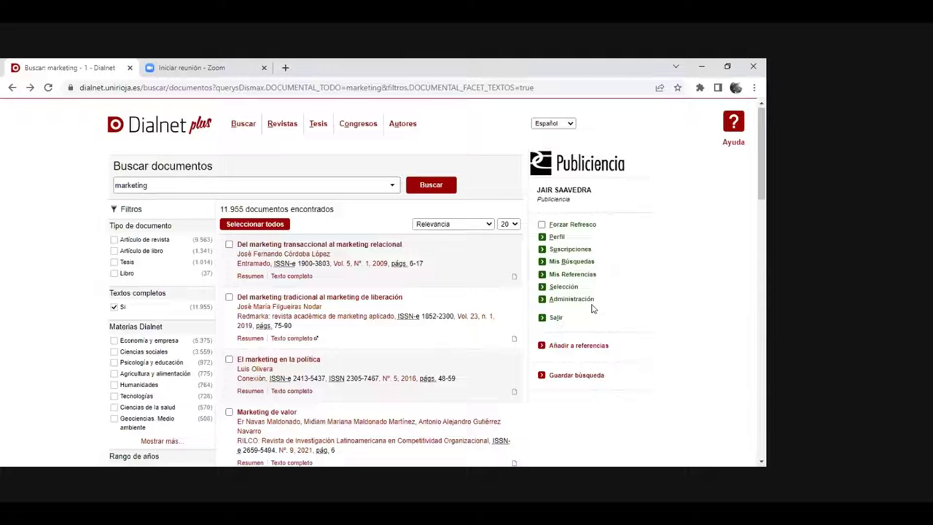
- Select the first three marketing results and show the reference lists they can be added to
left_click(228, 244)
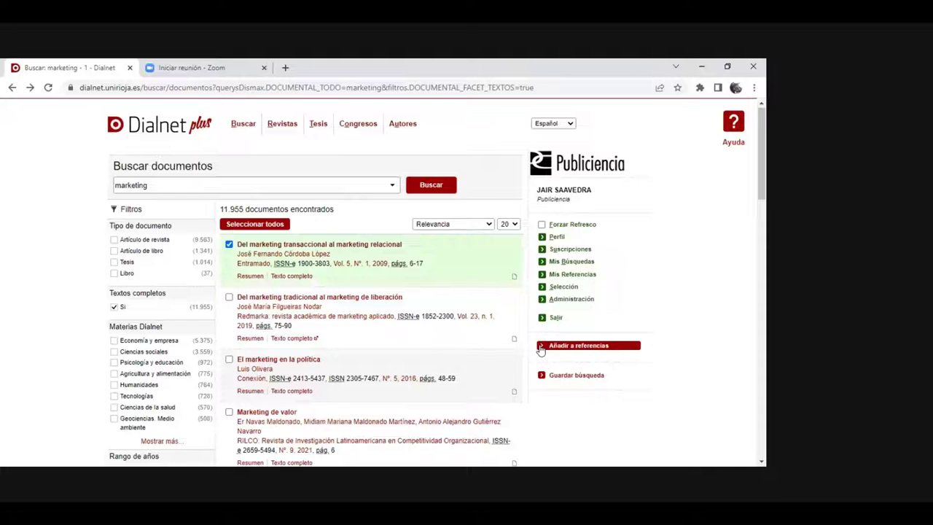
left_click(540, 348)
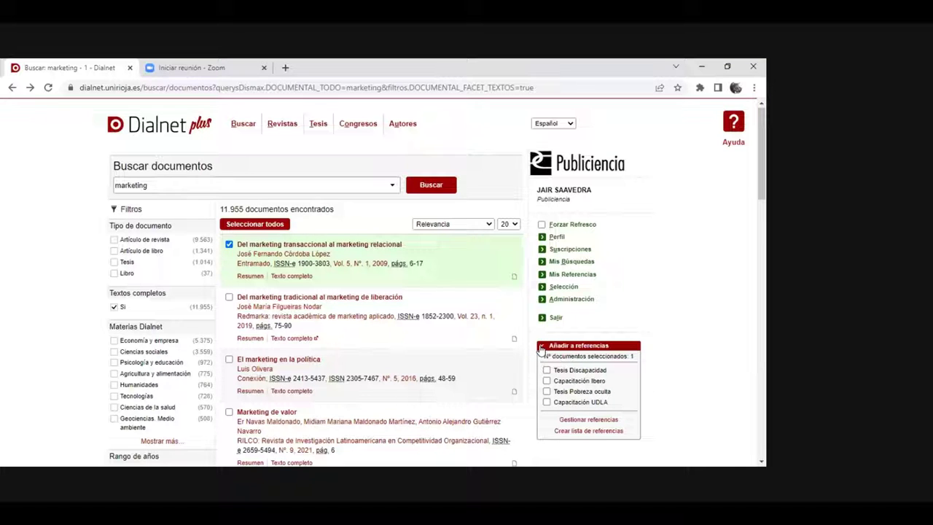
left_click(492, 257)
left_click(229, 297)
left_click(229, 359)
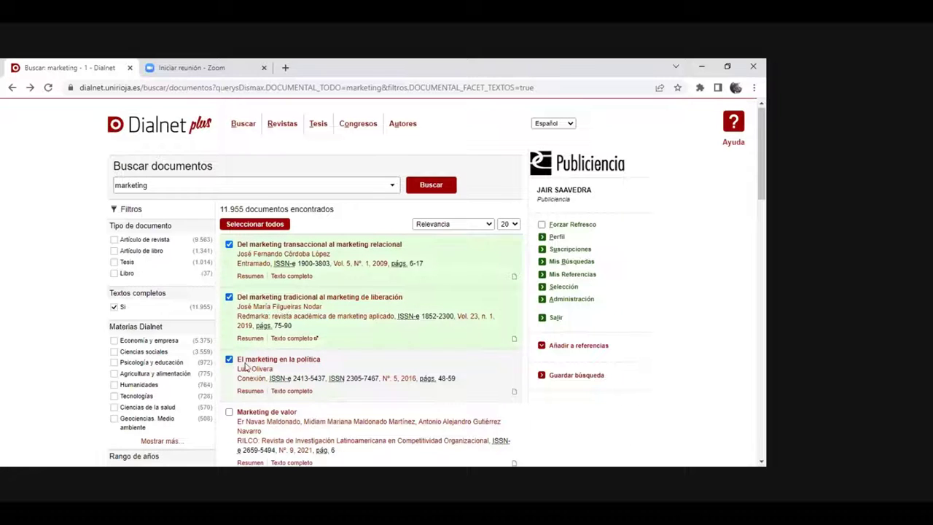
left_click(555, 348)
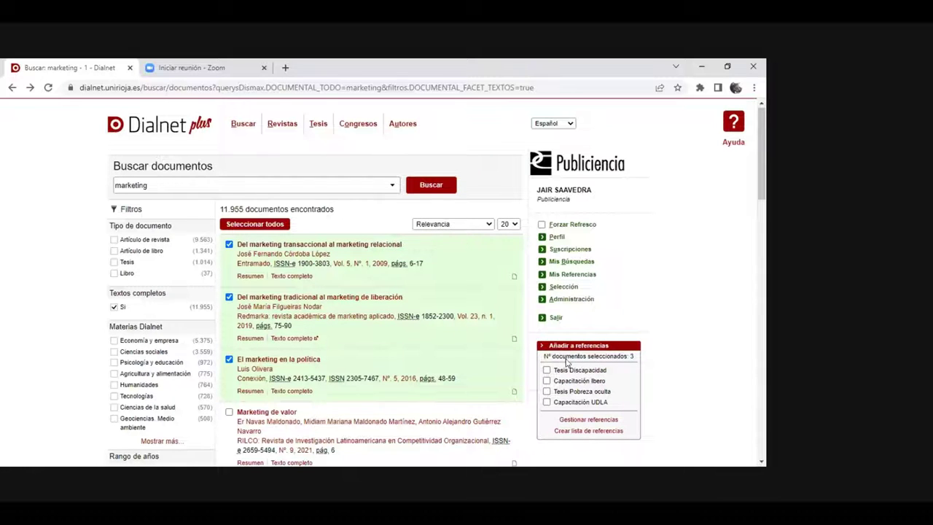
- Start a new reference list with "Capacitación Ejemplo" as both its short and long title
left_click(575, 430)
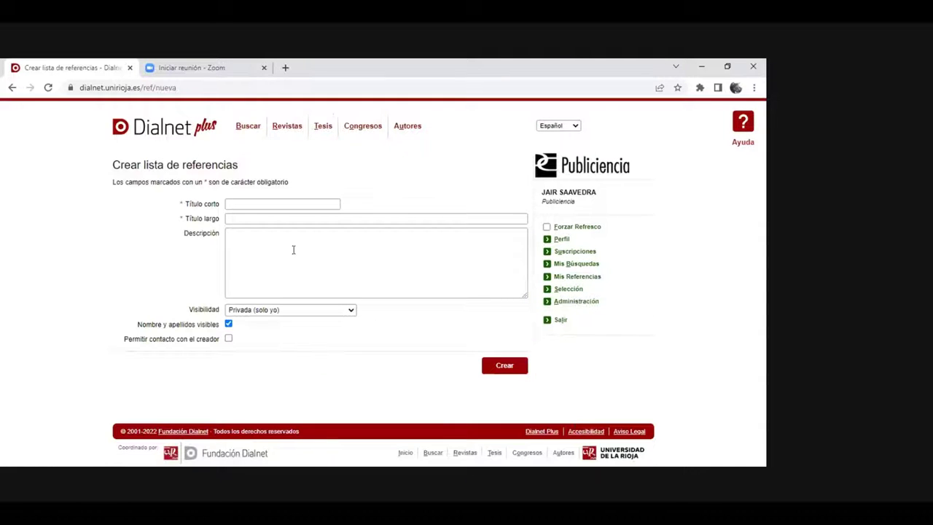
left_click(265, 204)
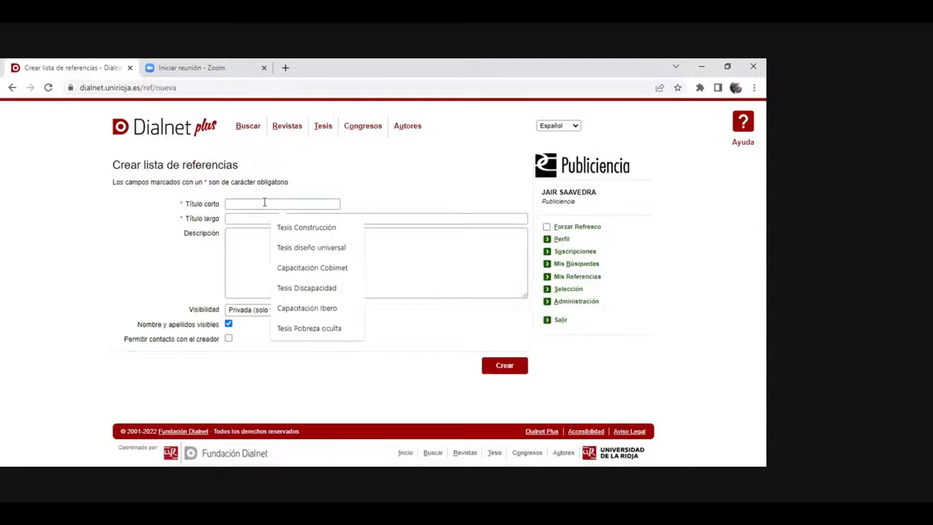
type("Capaci")
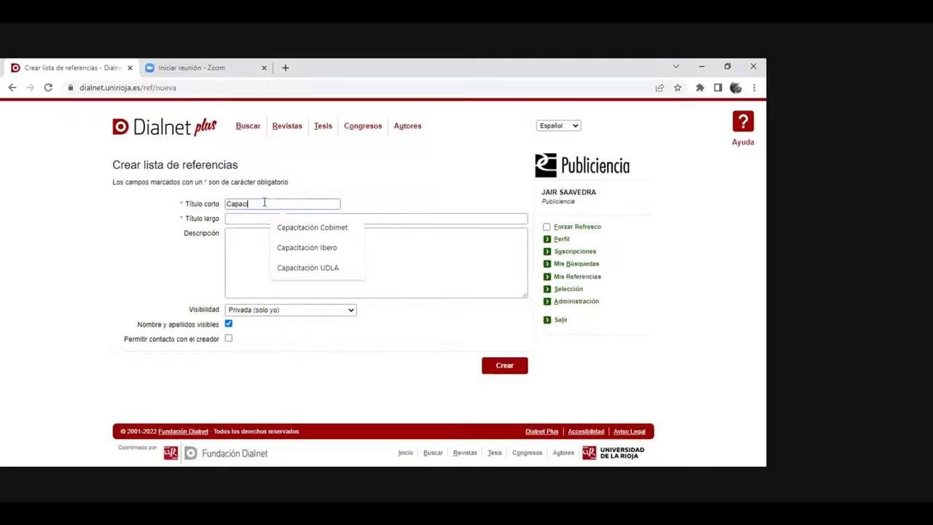
type("tació")
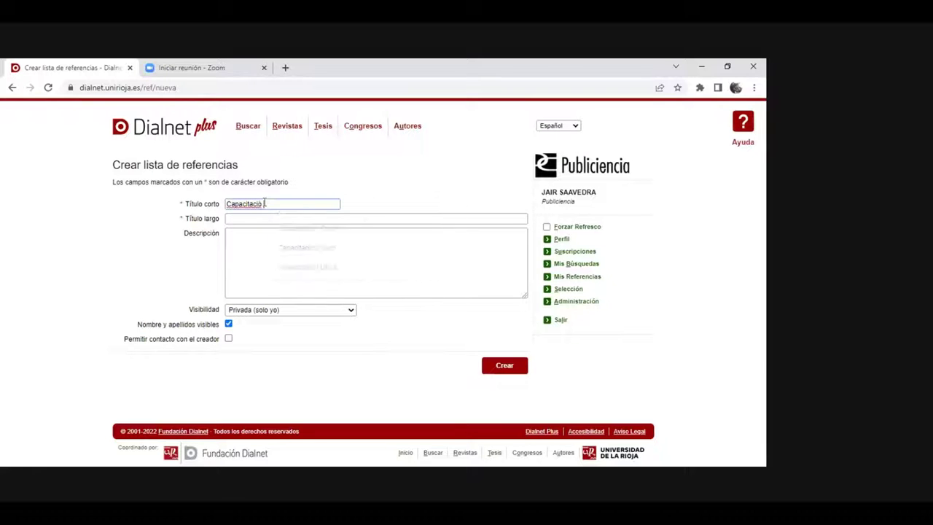
type("n Ejemplo")
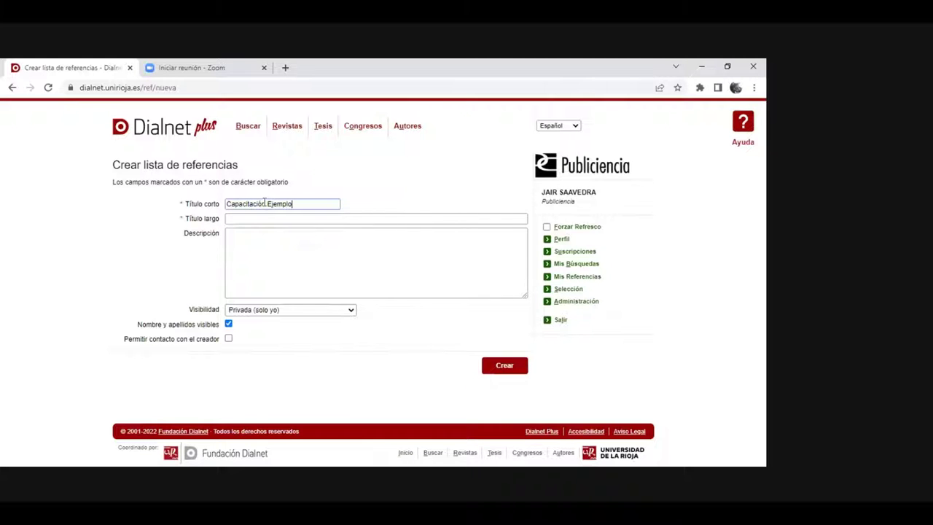
left_click_drag(306, 204, 135, 164)
key("ctrl+c")
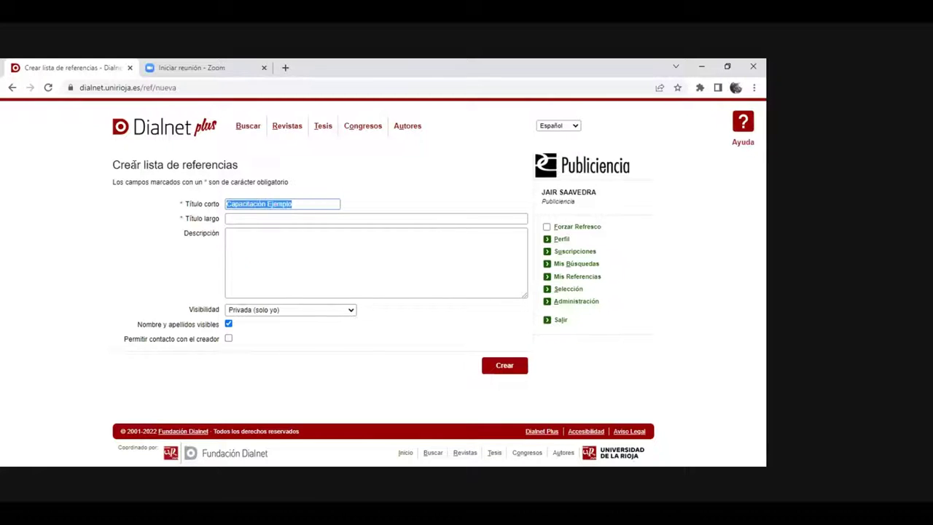
left_click(235, 217)
key("ctrl+v")
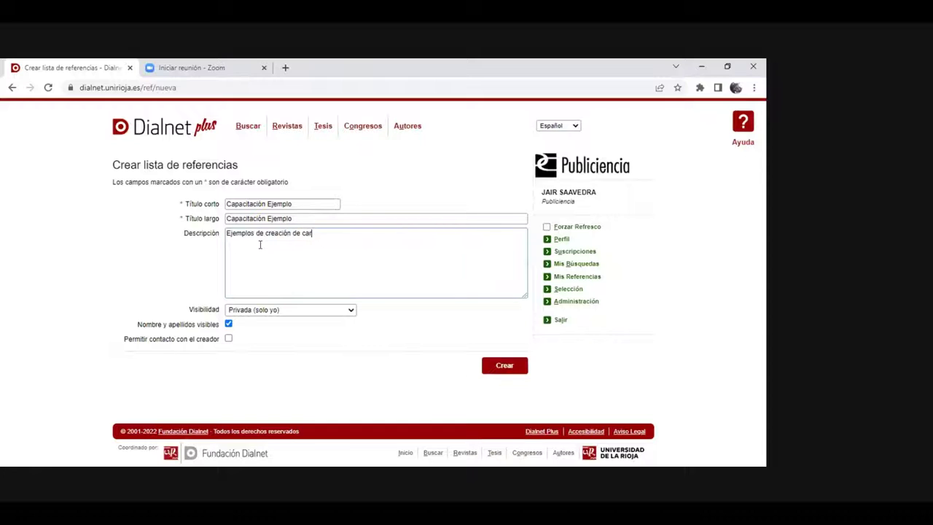
- Describe the list as "Ejemplos de creación de carpetas de contenido.", correcting the misspelled "carpetas", and create it
type("as")
type(".")
right_click(318, 232)
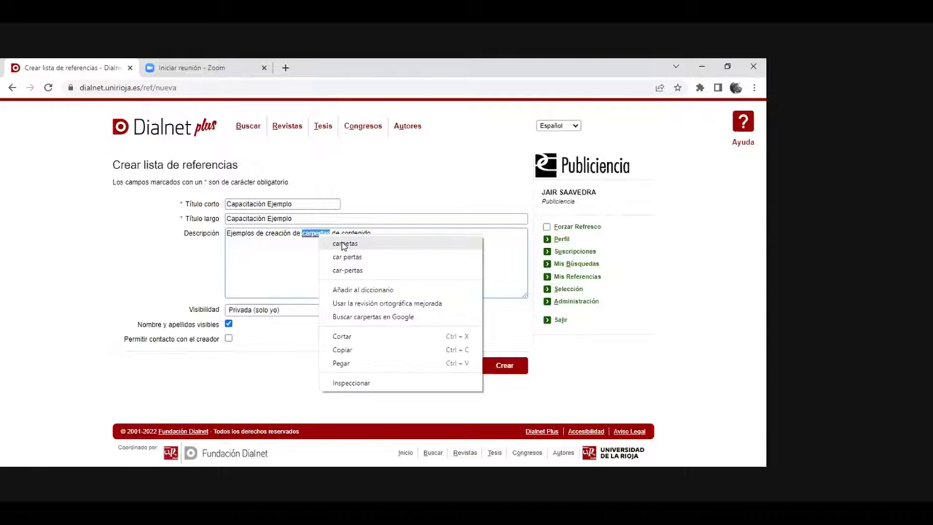
left_click(342, 244)
left_click(518, 367)
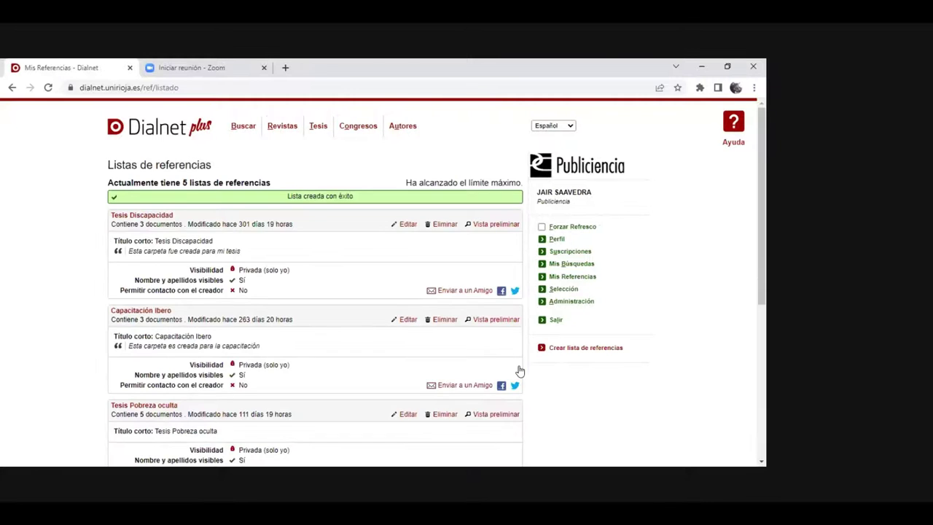
- Review the reference lists through to Capacitación Ejemplo and return to the marketing search results
left_click_drag(766, 192, 750, 230)
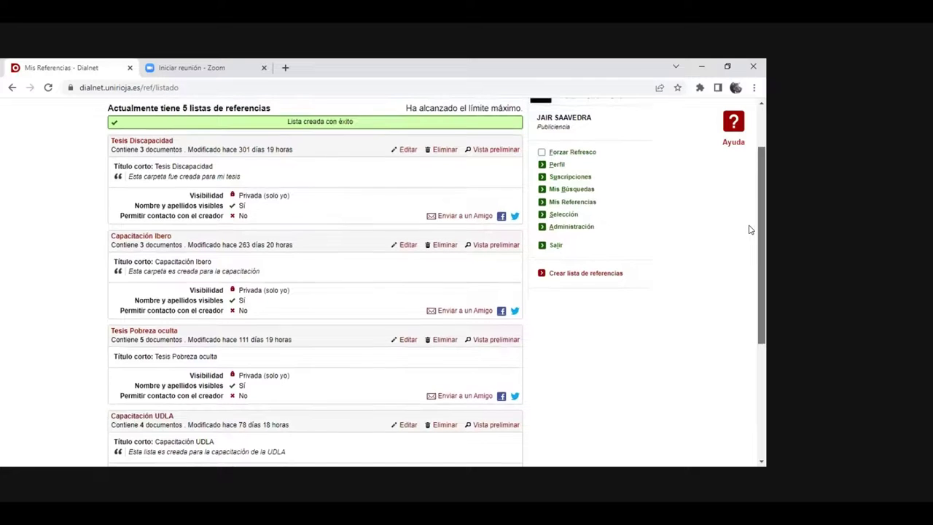
scroll(747, 321, "down", 5)
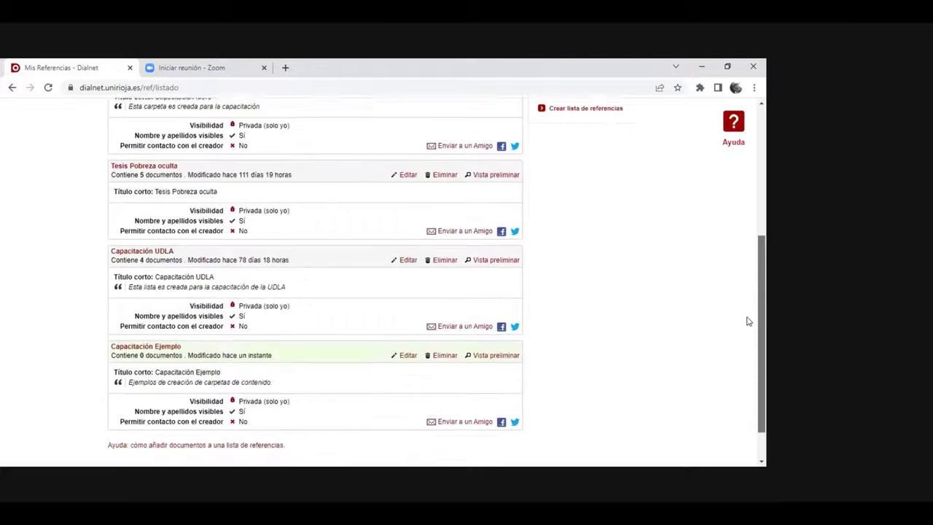
left_click(12, 88)
left_click(12, 88)
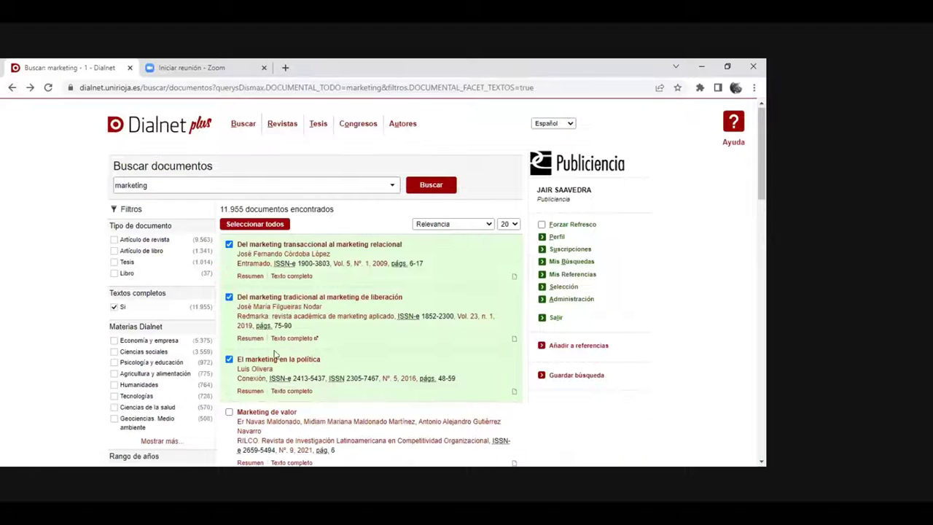
- Add the three selected documents to the Capacitación Ejemplo reference list
left_click(560, 344)
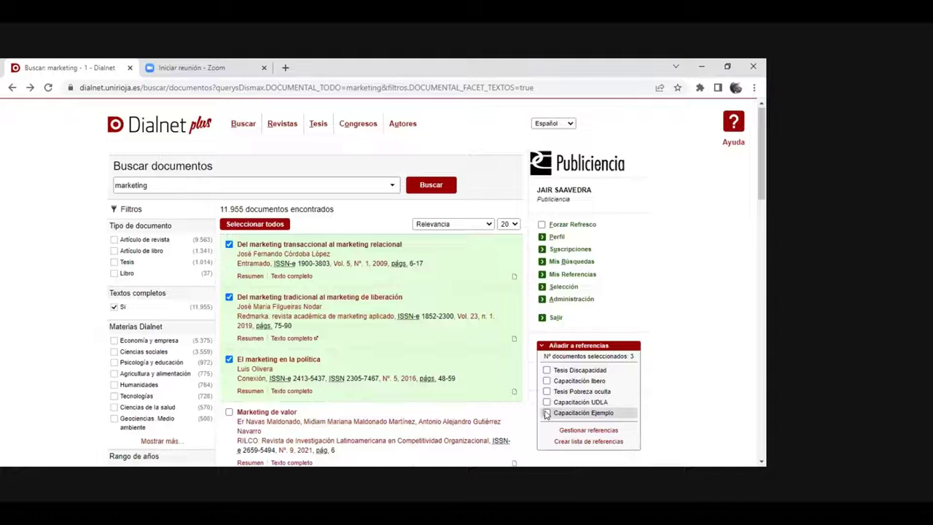
left_click(547, 414)
left_click(588, 429)
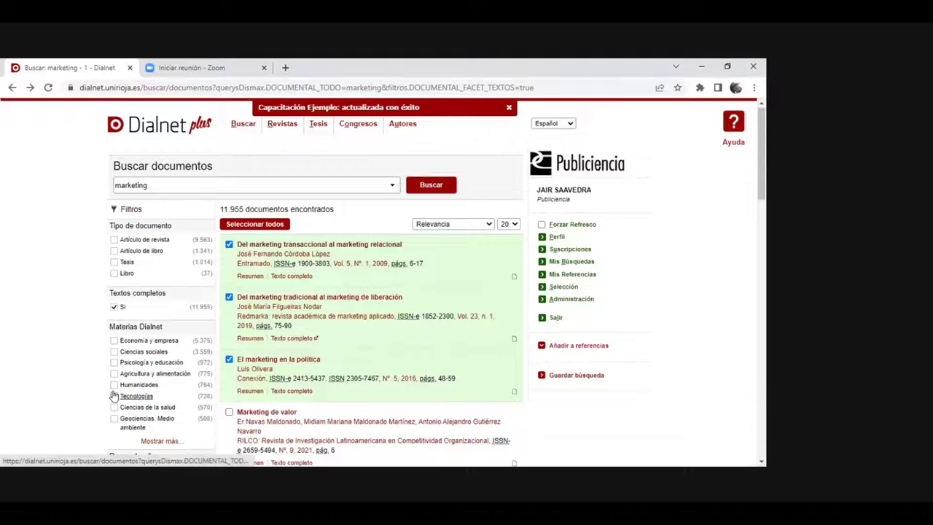
- Filter the marketing results by the subject Ciencias sociales and the subsubject Economía y empresa. Generalidades
left_click(114, 353)
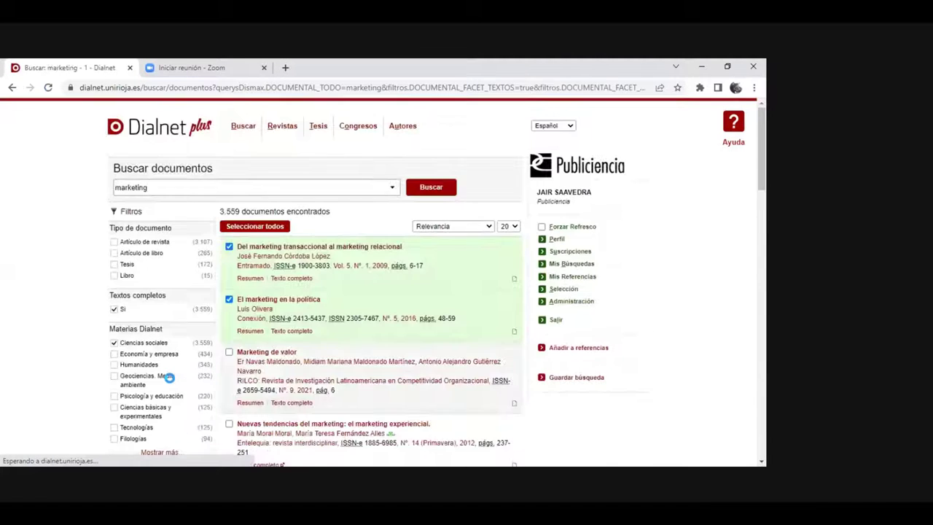
left_click_drag(762, 191, 764, 251)
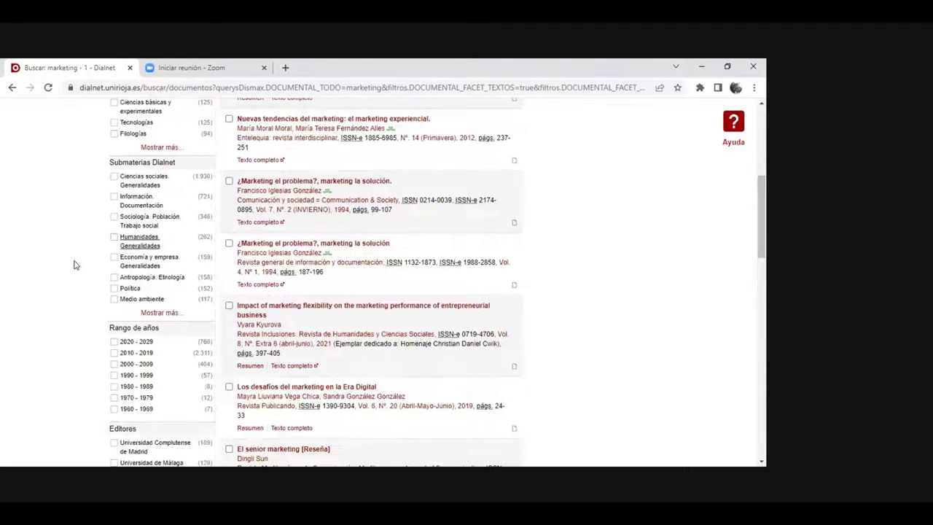
left_click(114, 261)
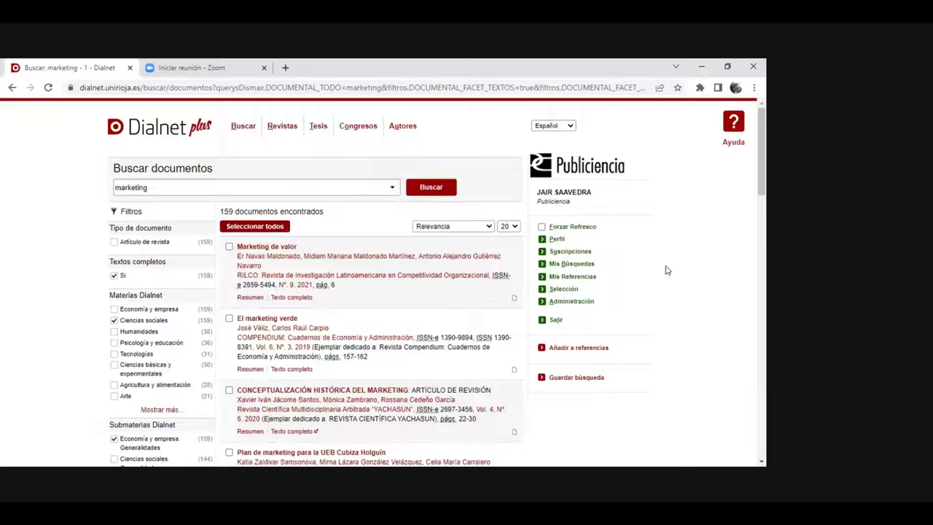
- Save the filtered search under the name "Capacitación ejemplo" with the frequency Semanal
left_click(583, 378)
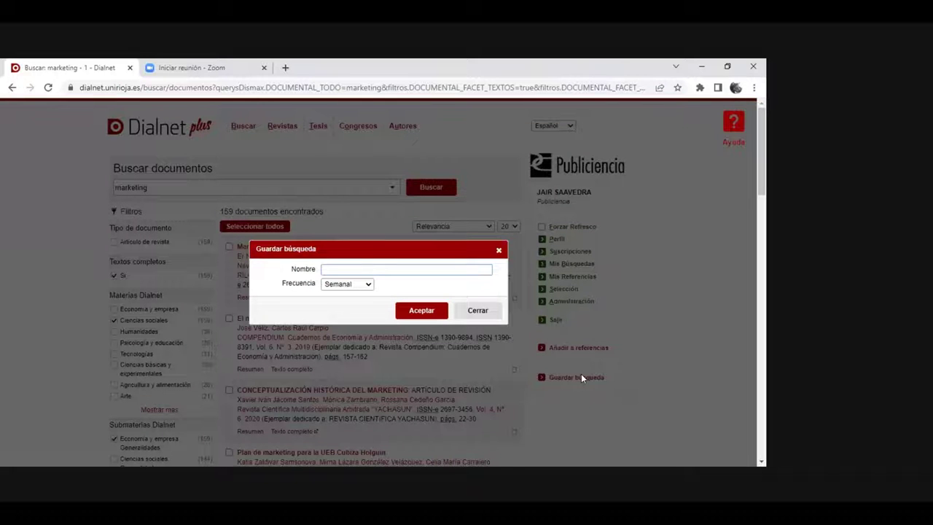
type("C")
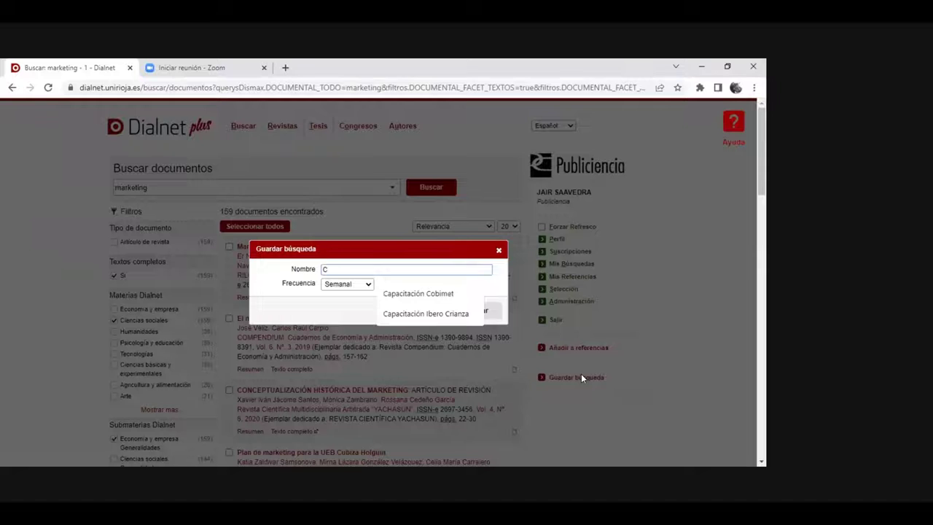
type("apacitación eje")
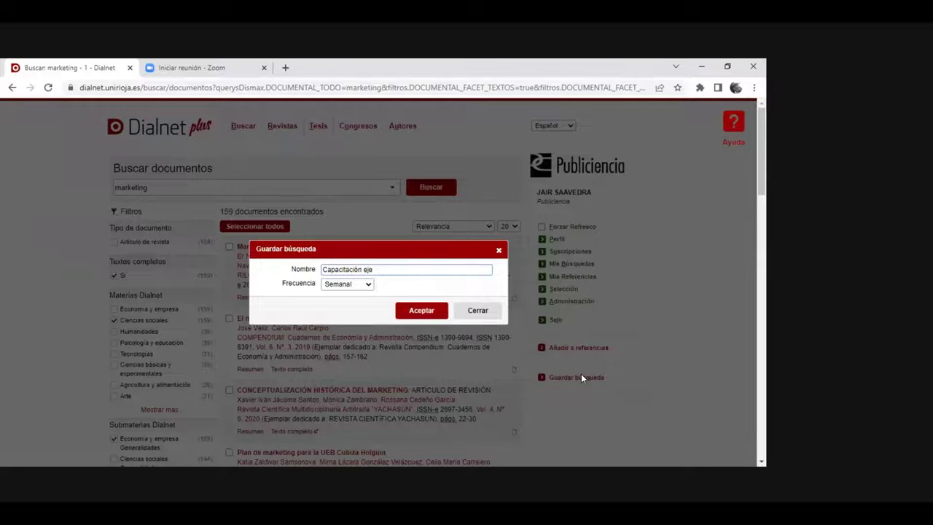
type(" mplo")
left_click(370, 285)
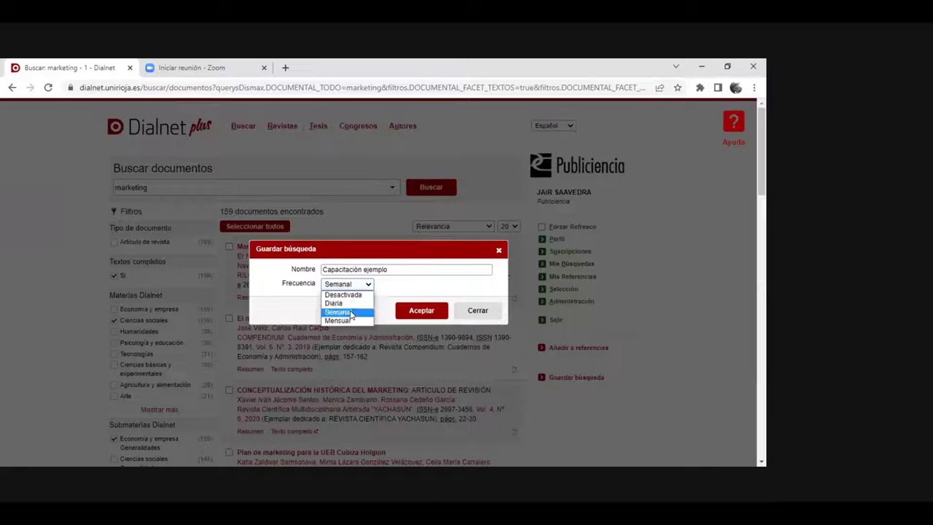
left_click(354, 312)
left_click(401, 311)
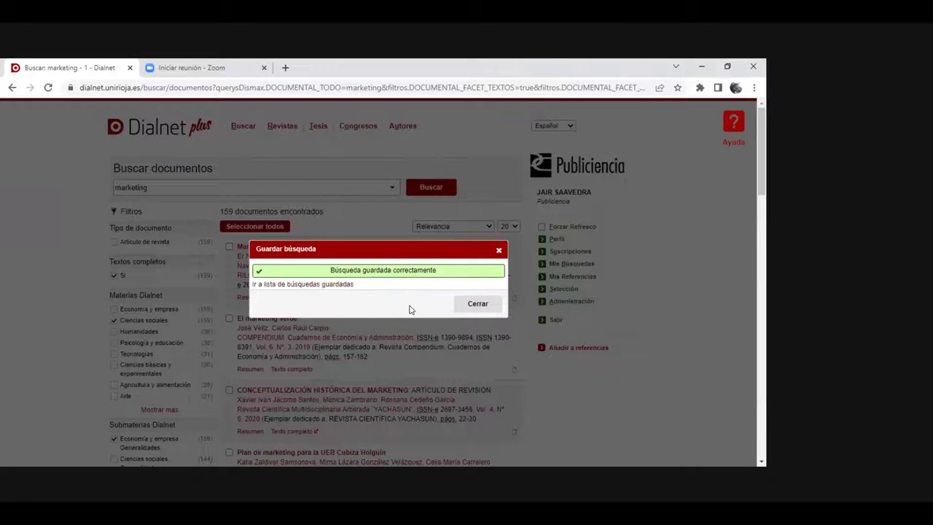
- Close the save-search dialog, add "Marketing de valor" to the selection, and display the selected documents
left_click(478, 304)
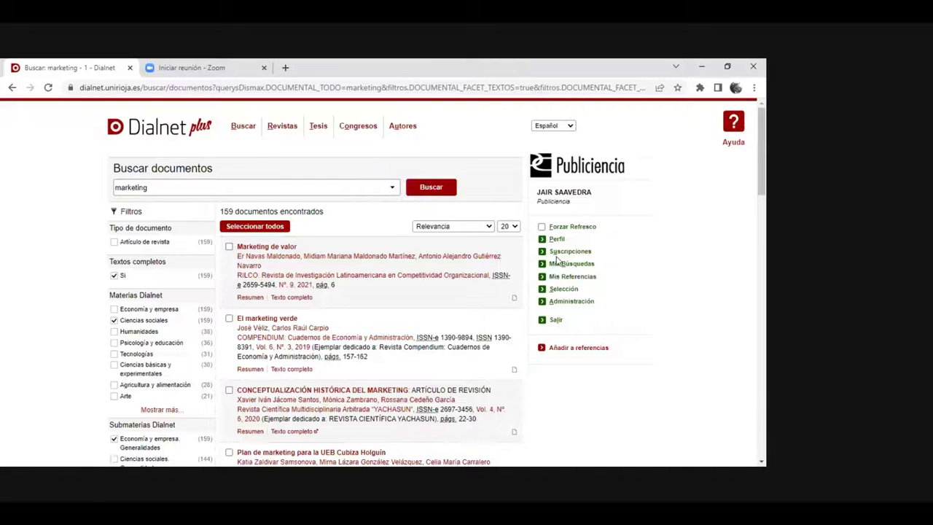
left_click(229, 247)
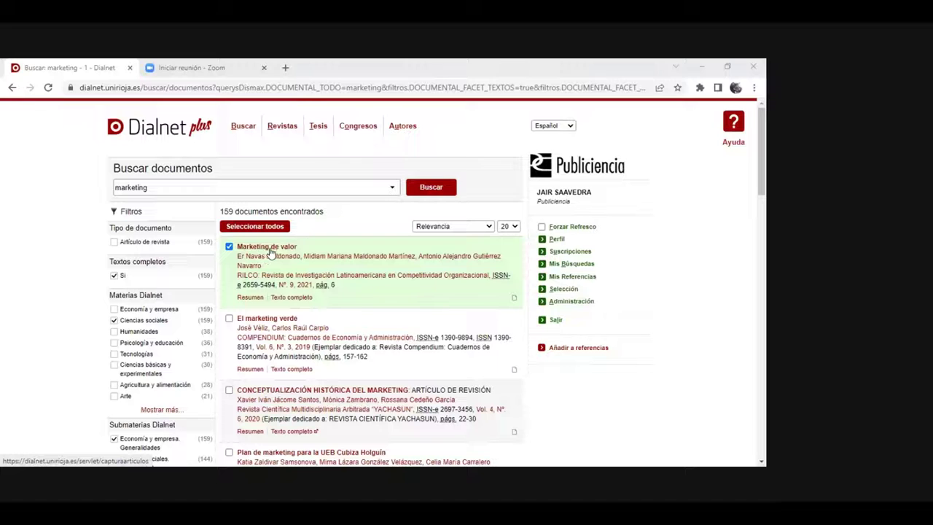
left_click(572, 292)
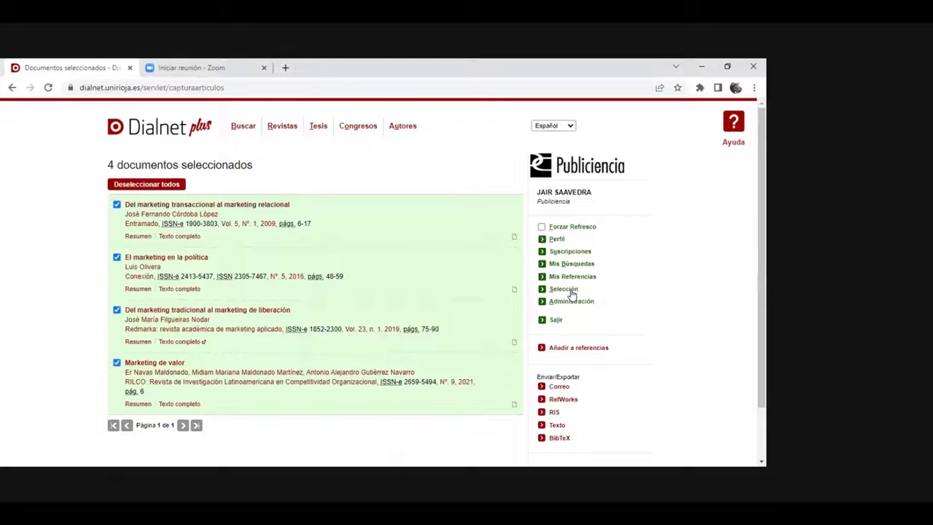
- Keep only "Del marketing transaccional al marketing relacional" selected and export its reference in BibTeX format
left_click(116, 256)
left_click(117, 309)
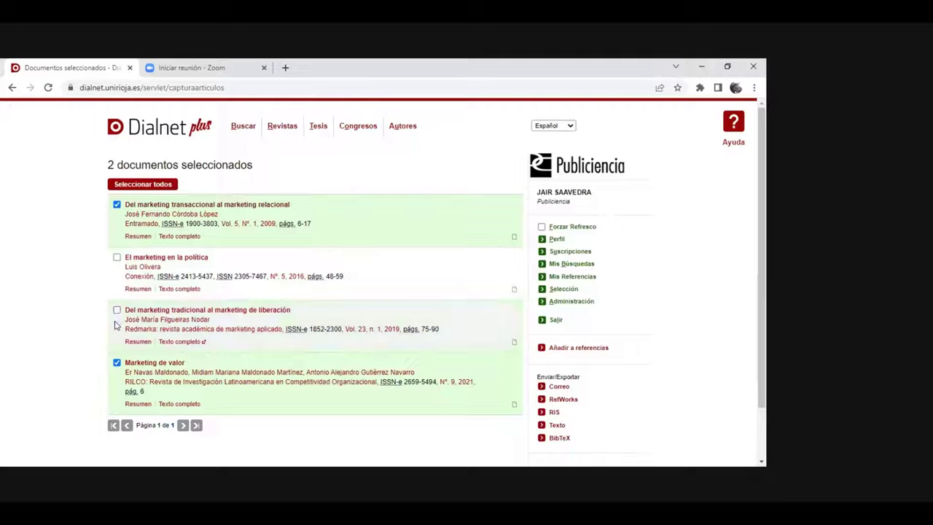
left_click(118, 362)
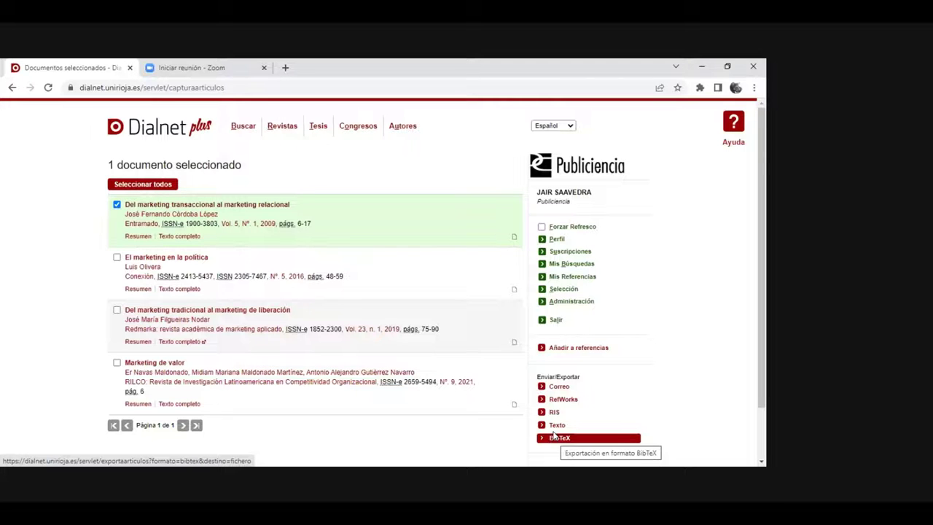
left_click(559, 438)
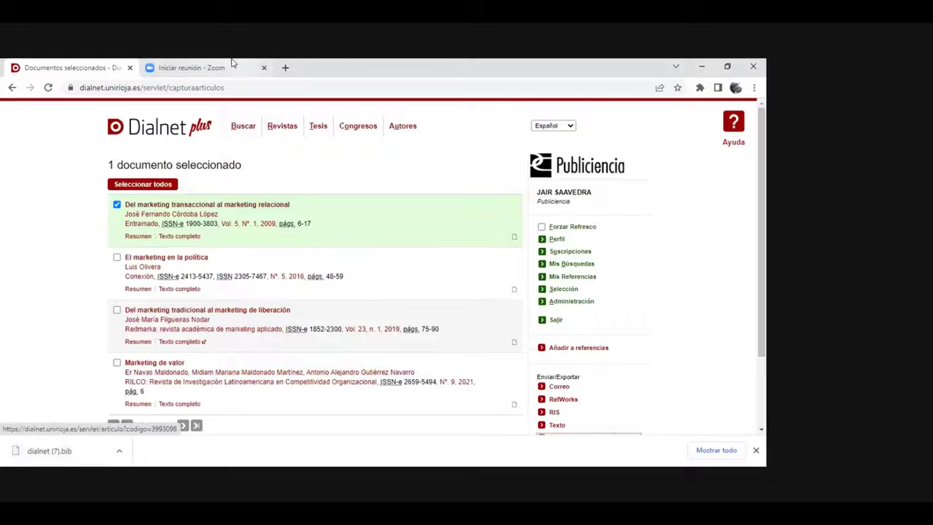
- Go to the Mendeley website in a new browser tab and open the reference library
left_click(285, 67)
type("men")
key("Return")
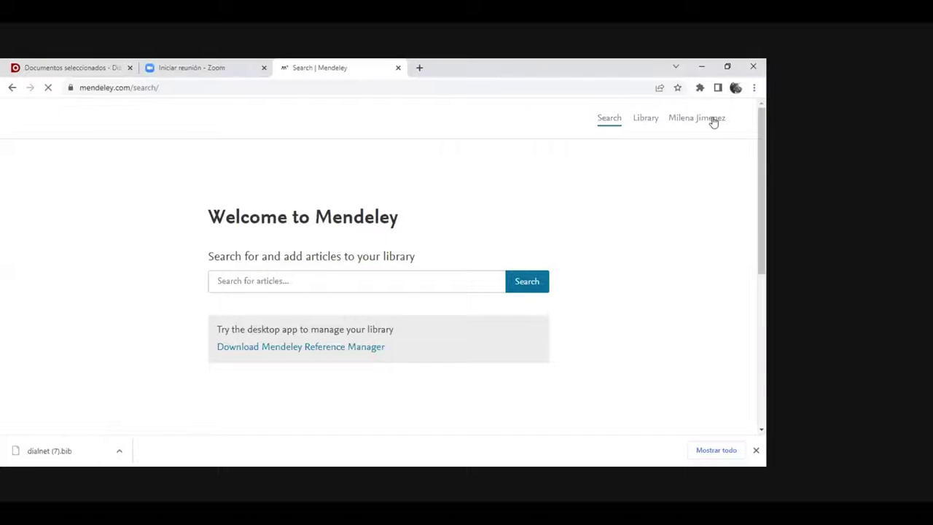
left_click(644, 122)
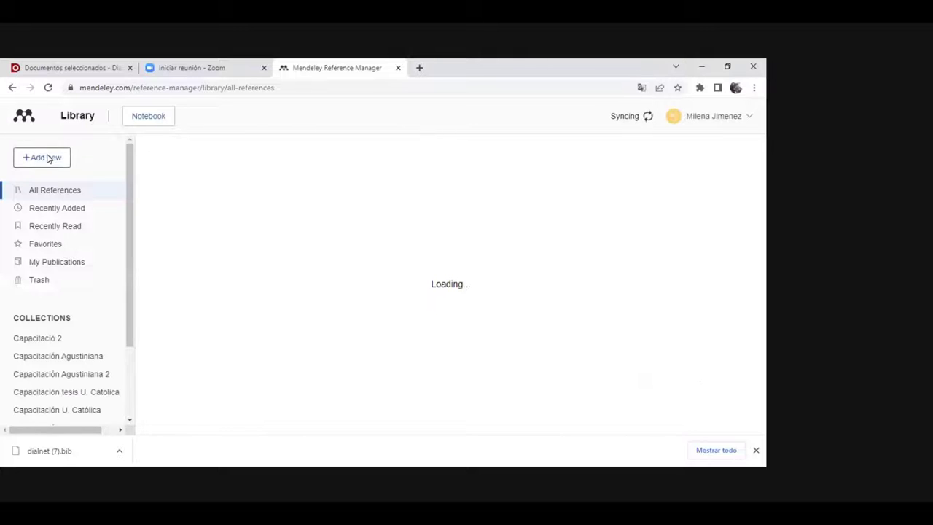
- Import the BibTeX file dialnet (7).bib from the Descargas folder into the Mendeley library
left_click(48, 158)
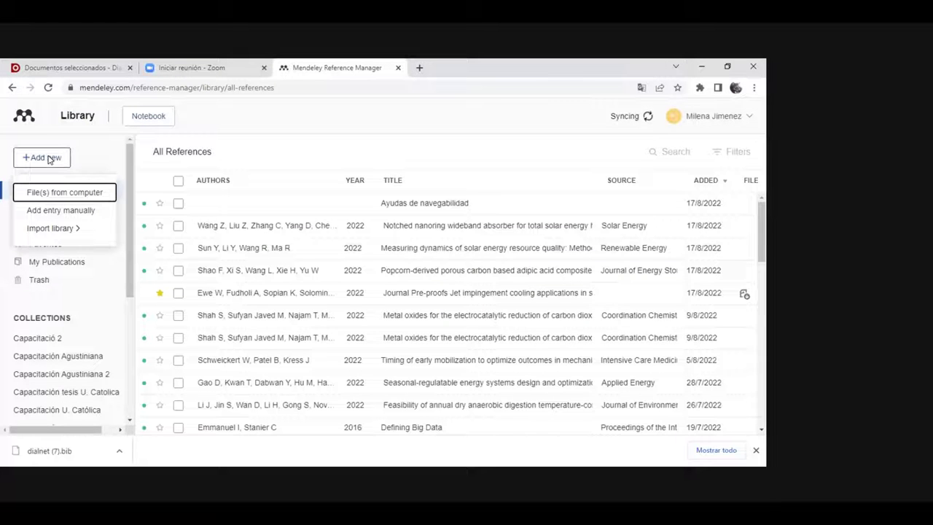
mouse_move(63, 221)
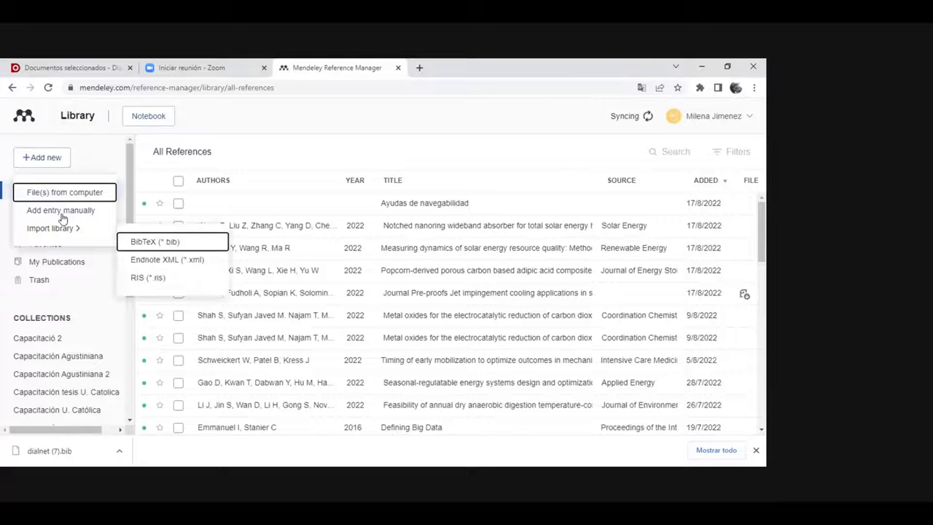
left_click(137, 242)
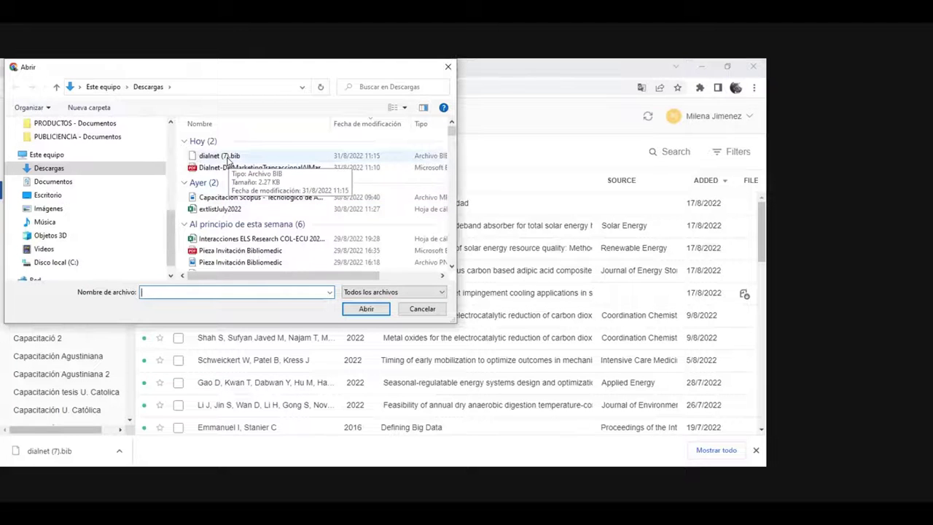
left_click(228, 157)
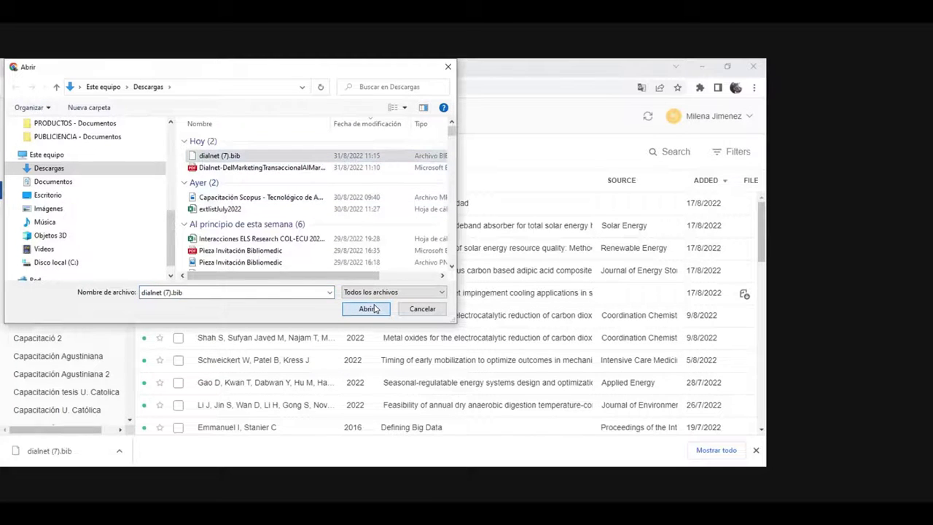
left_click(366, 309)
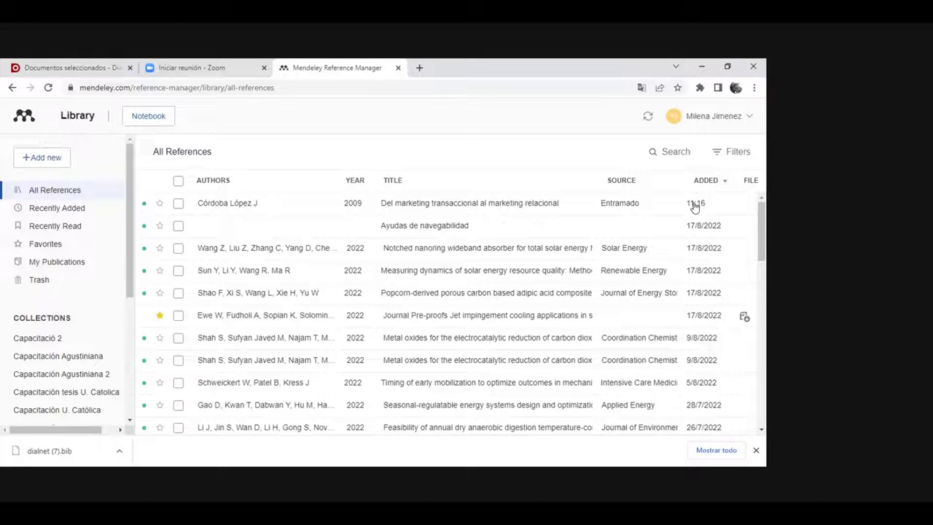
- Reorder the browser tabs, close Mendeley, and return to the selected documents in Dialnet
left_click(82, 64)
left_click_drag(160, 62, 125, 73)
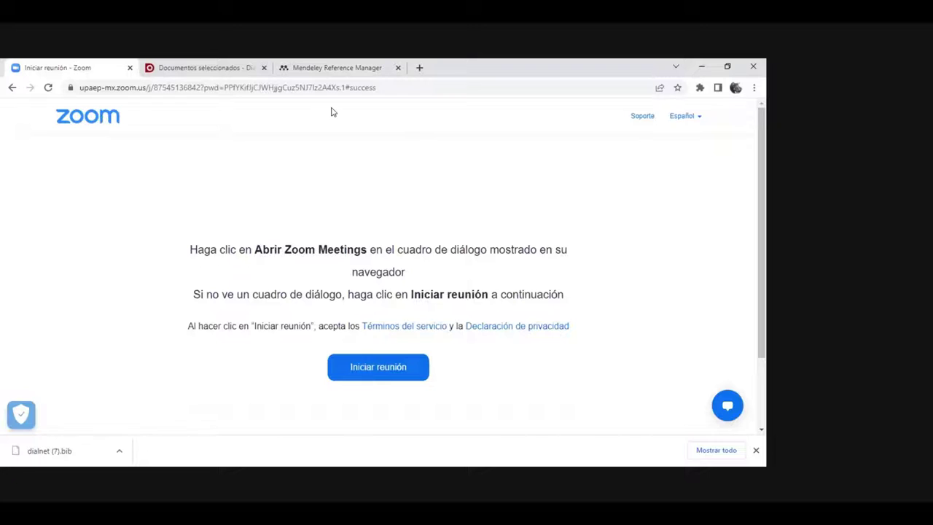
left_click(397, 69)
left_click(157, 67)
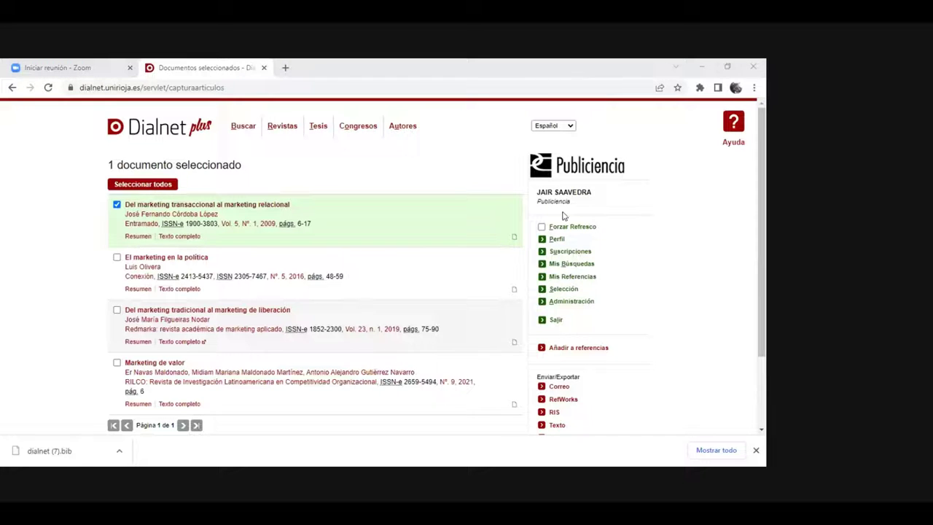
- In the saved searches, change the alert frequency of "Capacitación ejemplo" to Diaria and finally to Desactivada
left_click(561, 265)
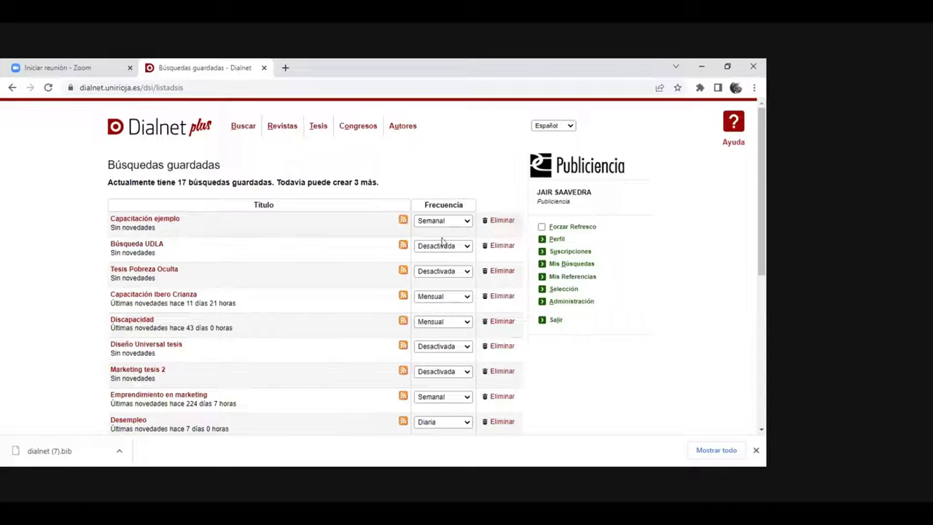
left_click(464, 221)
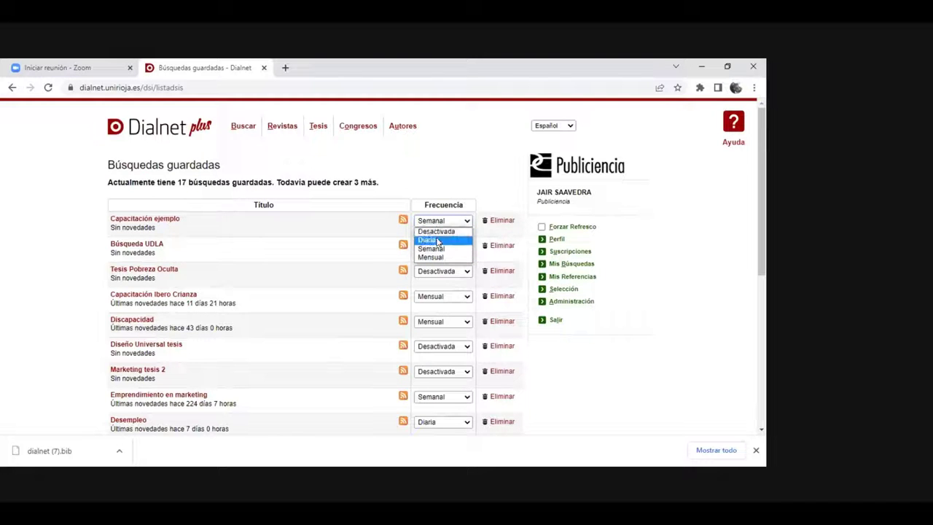
left_click(438, 241)
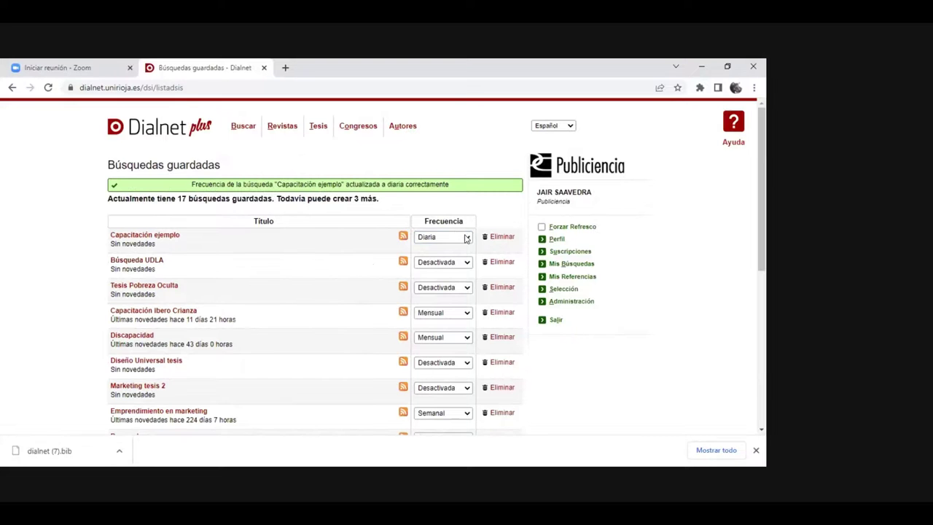
left_click(446, 237)
left_click(446, 247)
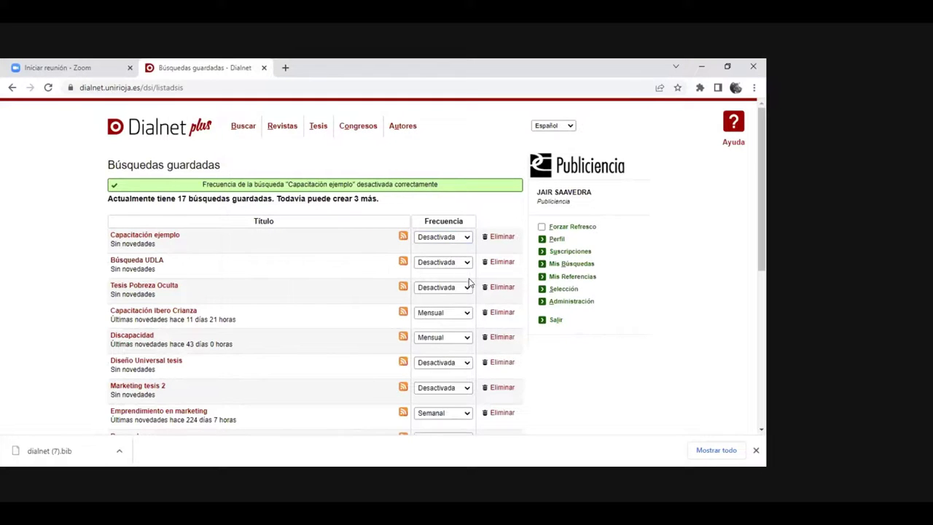
- Delete the saved search "Búsqueda UDLA" and confirm its removal
left_click(495, 263)
left_click(370, 292)
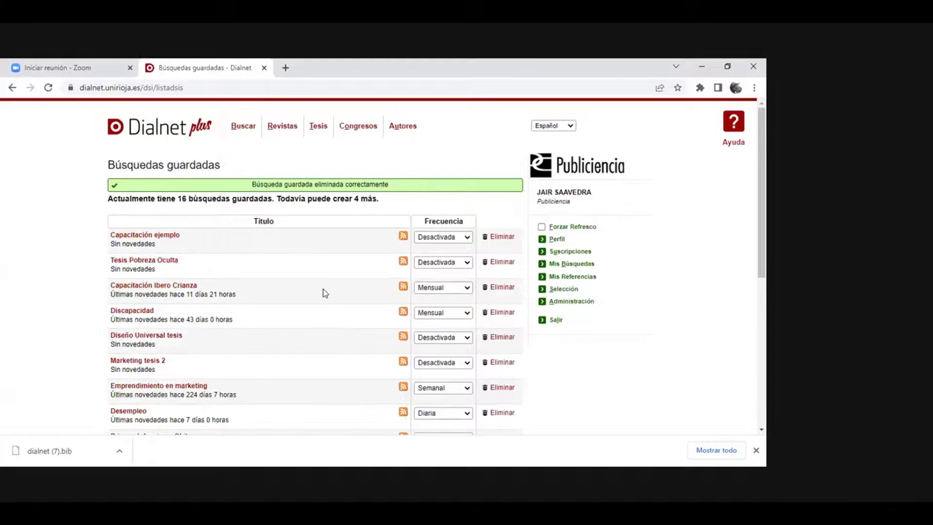
left_click(553, 305)
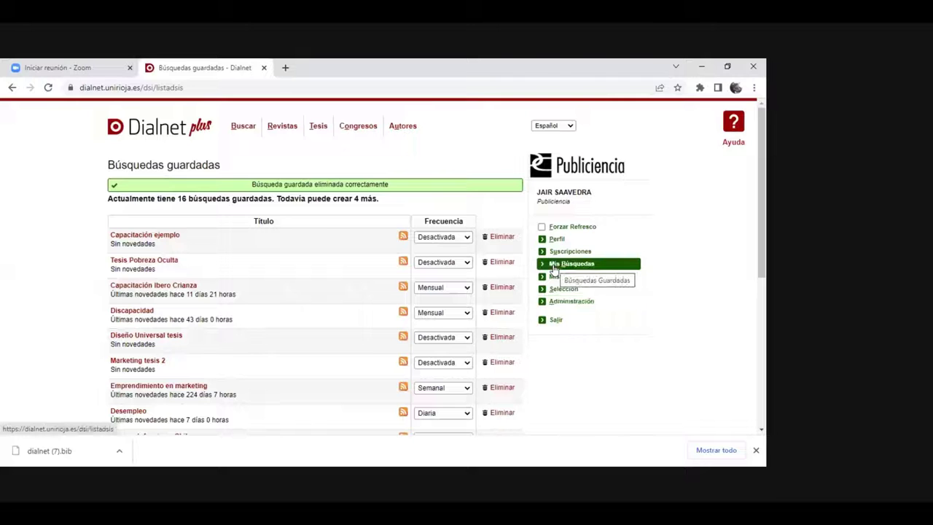
- Open the preview of the Capacitación Ejemplo reference list and examine its documents and last modification date
left_click(581, 282)
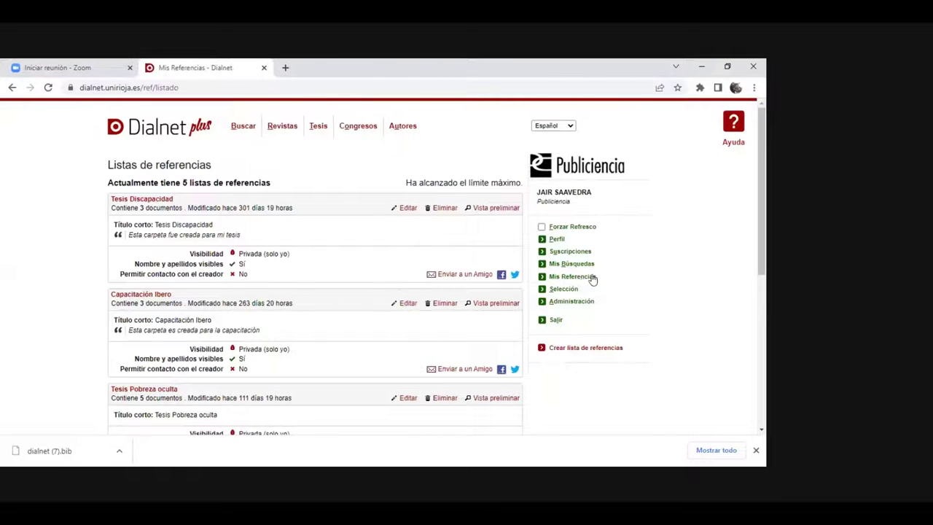
left_click_drag(765, 259, 721, 406)
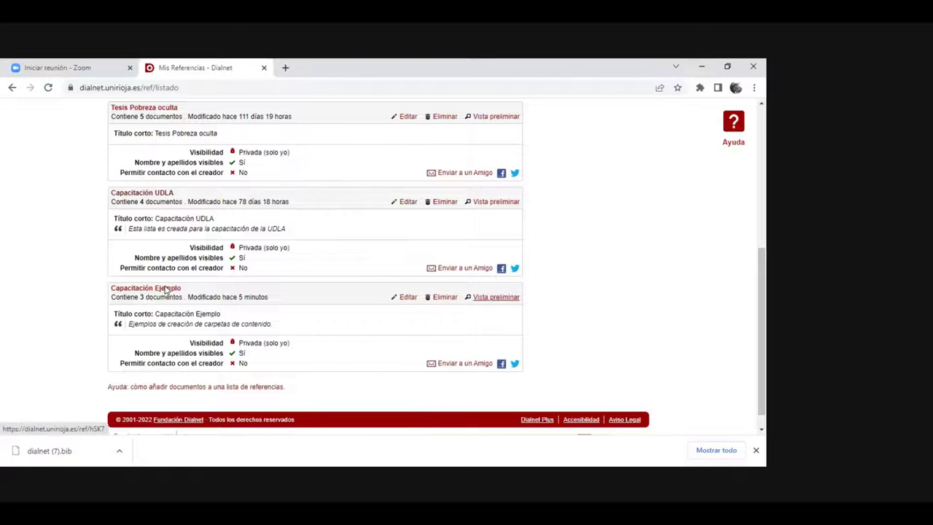
left_click(500, 304)
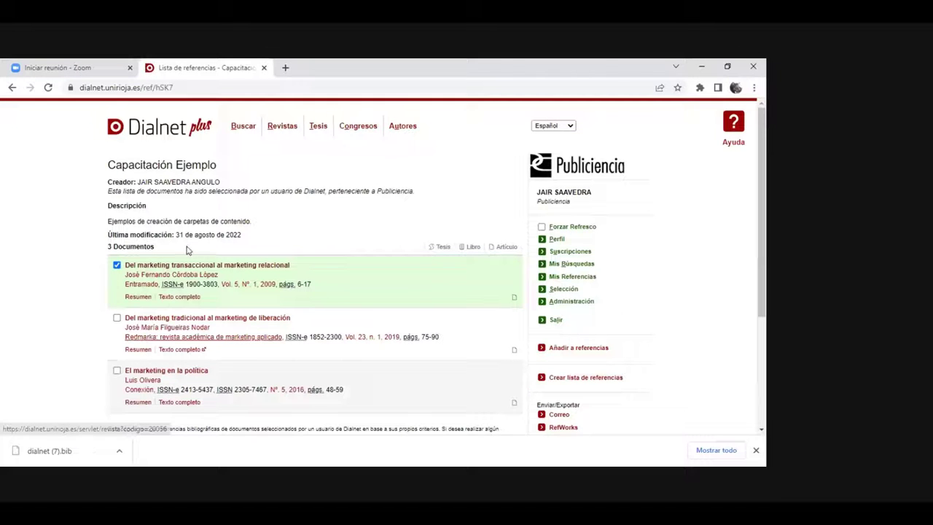
left_click_drag(175, 234, 257, 245)
left_click(257, 242)
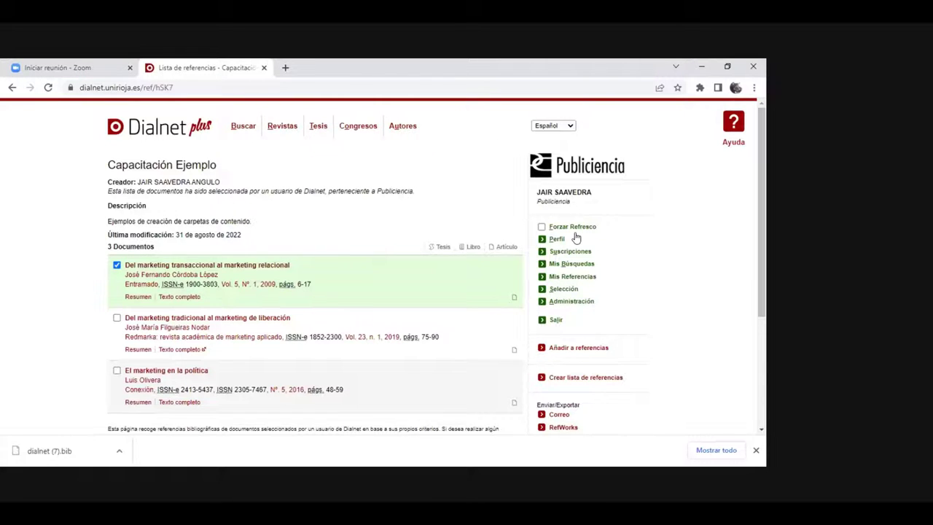
- Log out of the account and review the fields of the new user registration form
left_click(554, 321)
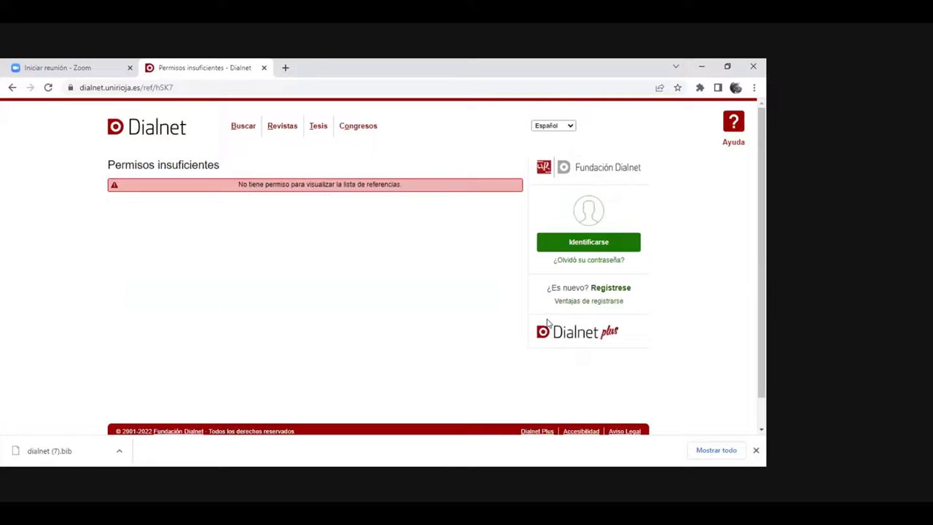
left_click(596, 290)
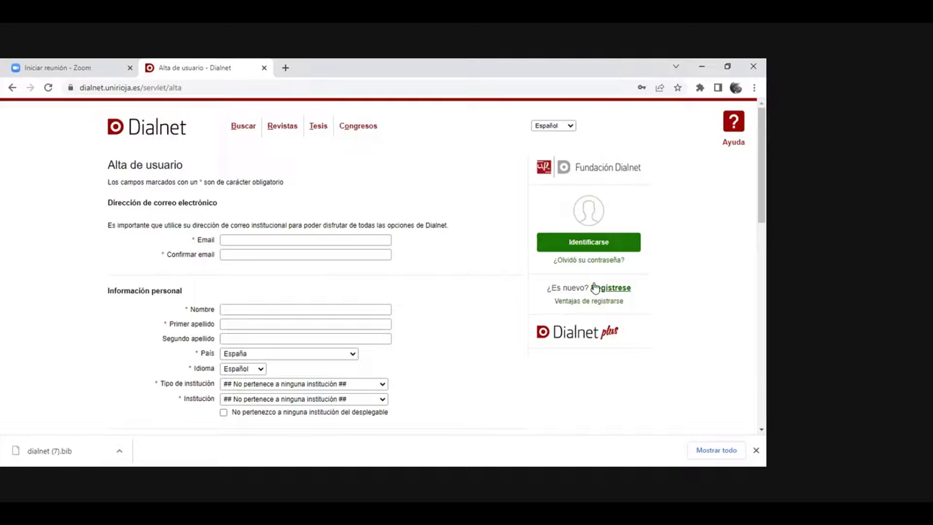
left_click_drag(758, 216, 758, 295)
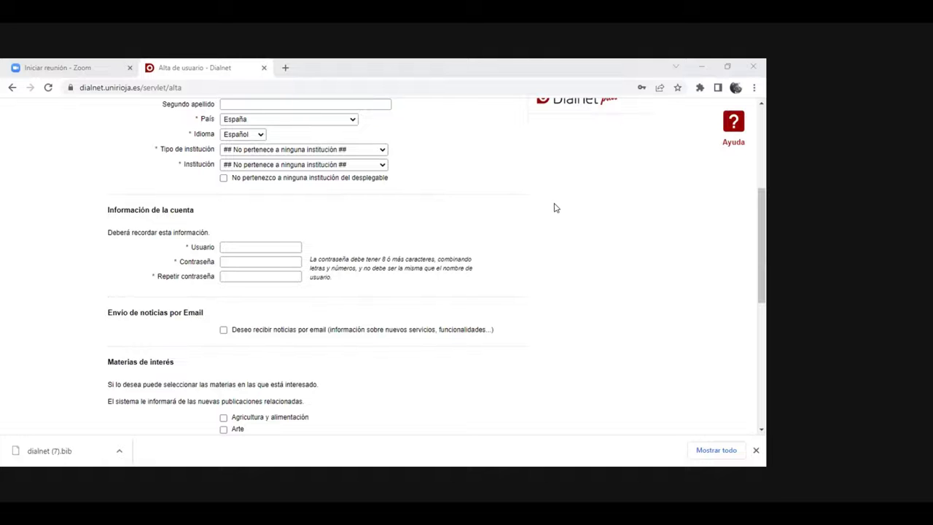
left_click_drag(762, 296, 763, 243)
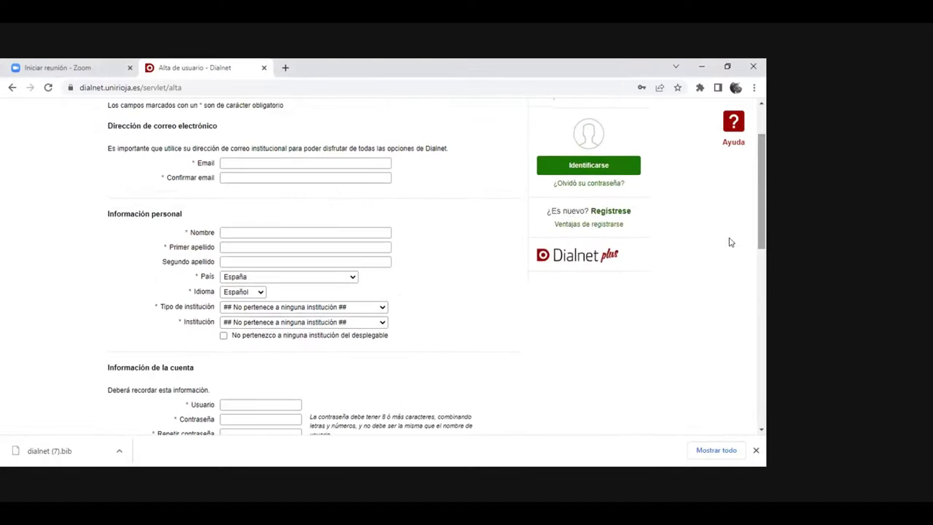
- Log back in to Dialnet with the saved account credentials and dismiss the browser's password-change recommendation
left_click(596, 166)
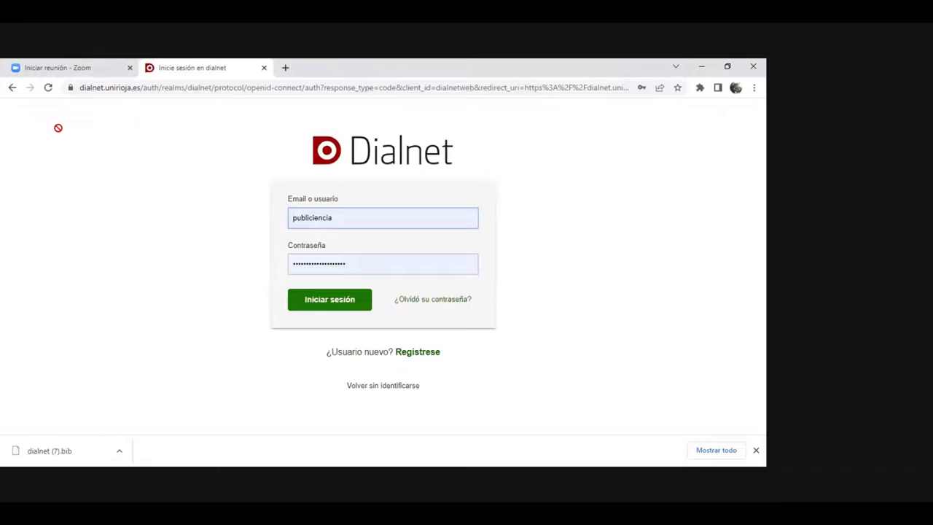
left_click(299, 296)
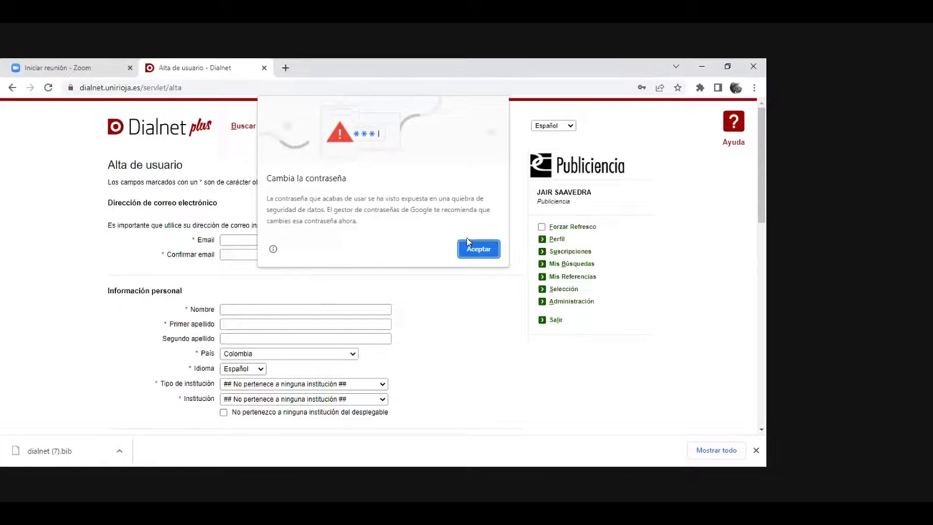
left_click(472, 247)
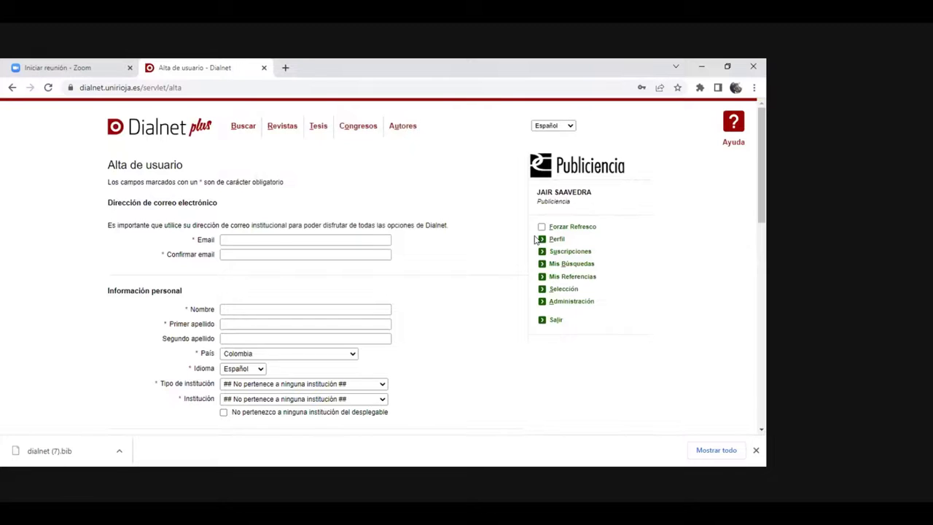
- Return to the Dialnet home page and examine the available interface languages, keeping Español
left_click(192, 125)
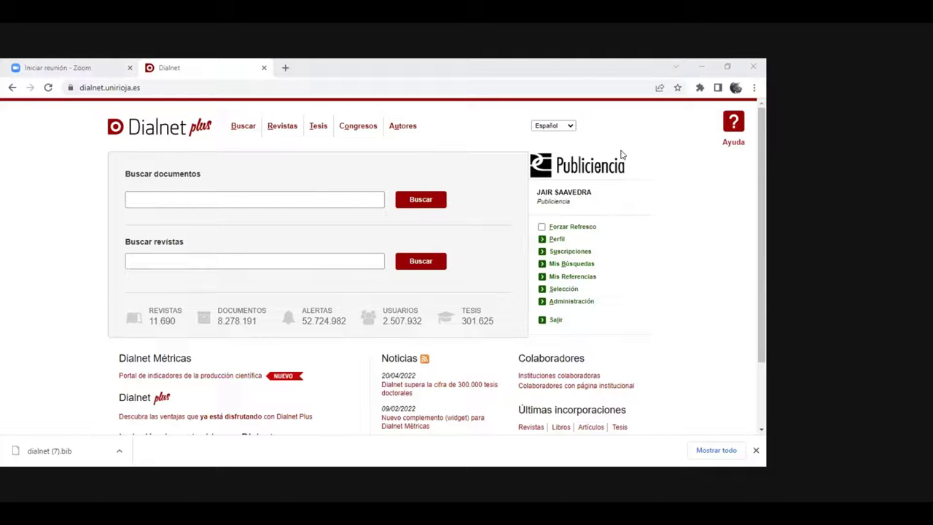
left_click(550, 129)
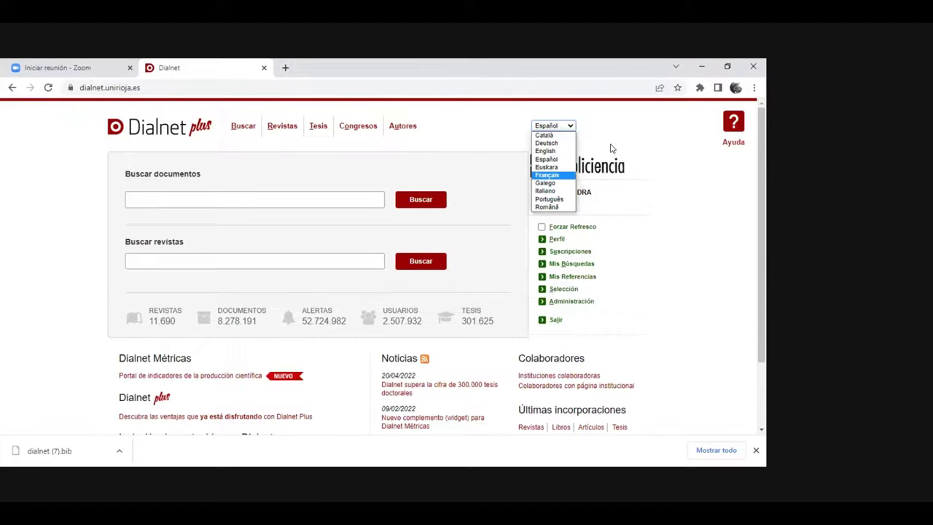
left_click(551, 158)
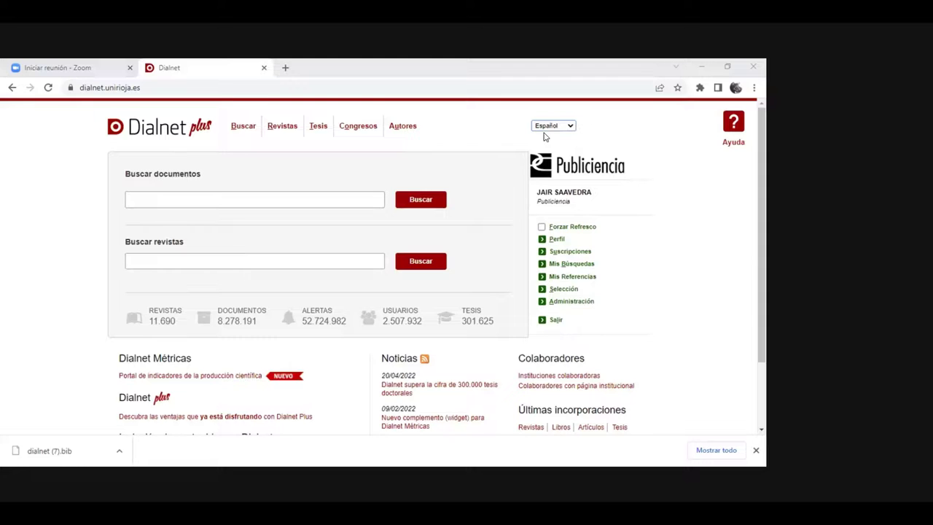
- Look over the lower sections of the Dialnet home page and close the browser's bar of downloaded files
scroll(765, 281, "down", 2)
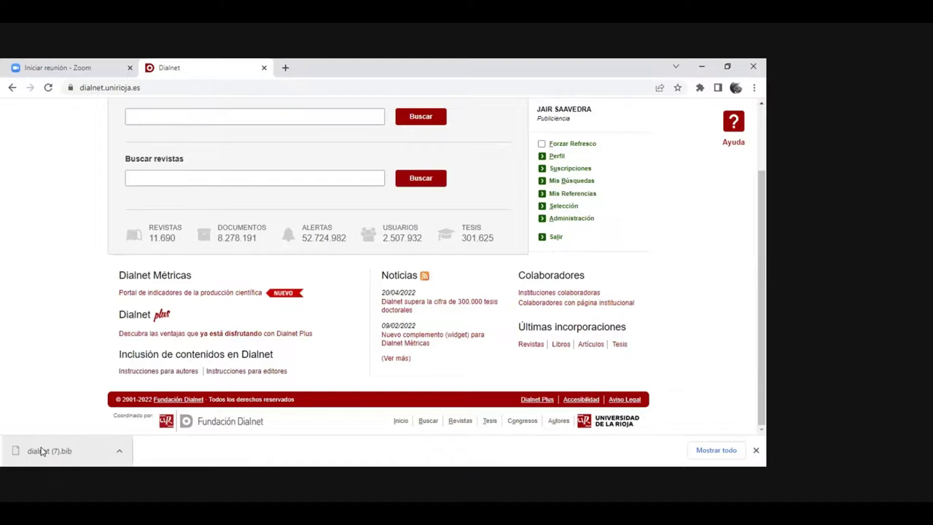
left_click(756, 451)
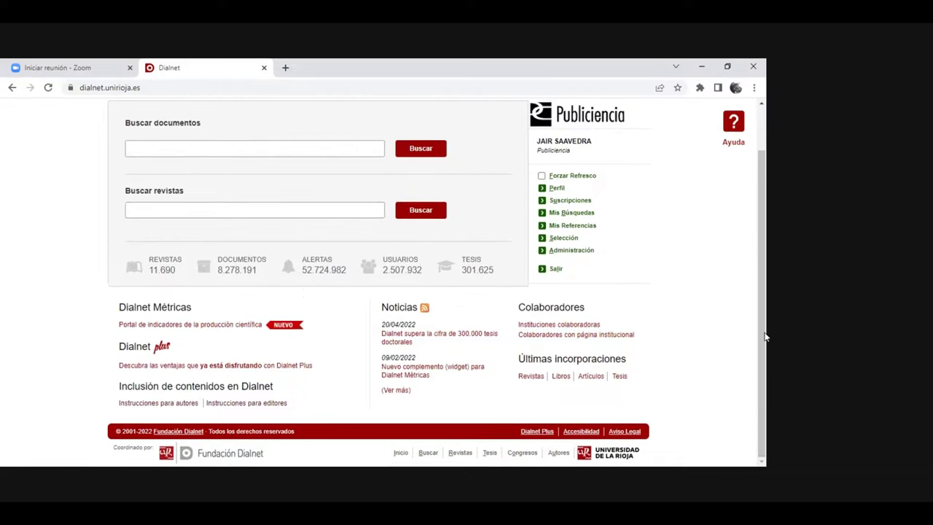
scroll(762, 321, "up", 1)
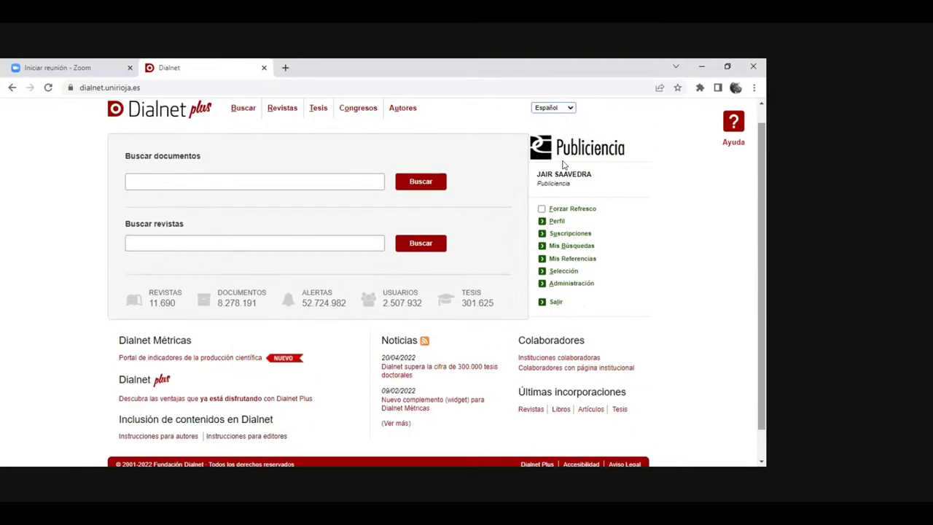
- Search the Dialnet documents for marketing from the home page
left_click(321, 175)
left_click(267, 205)
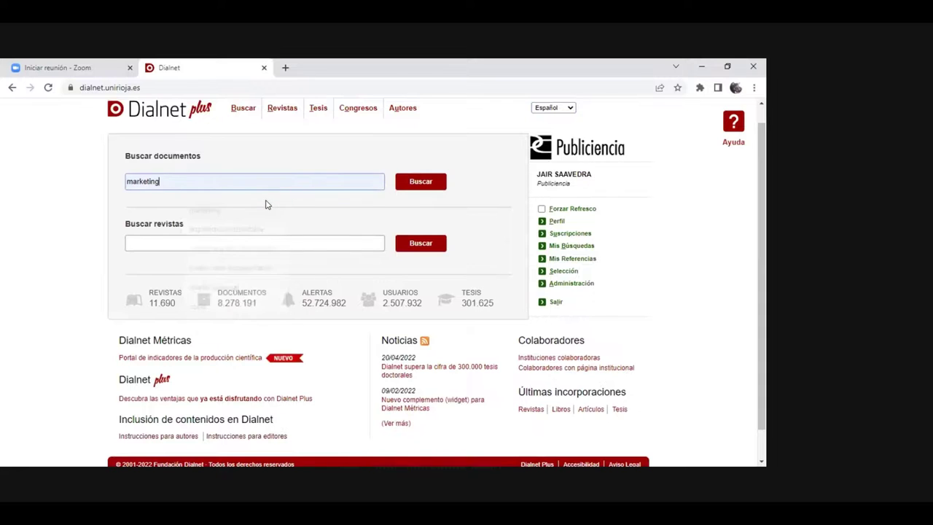
left_click(429, 181)
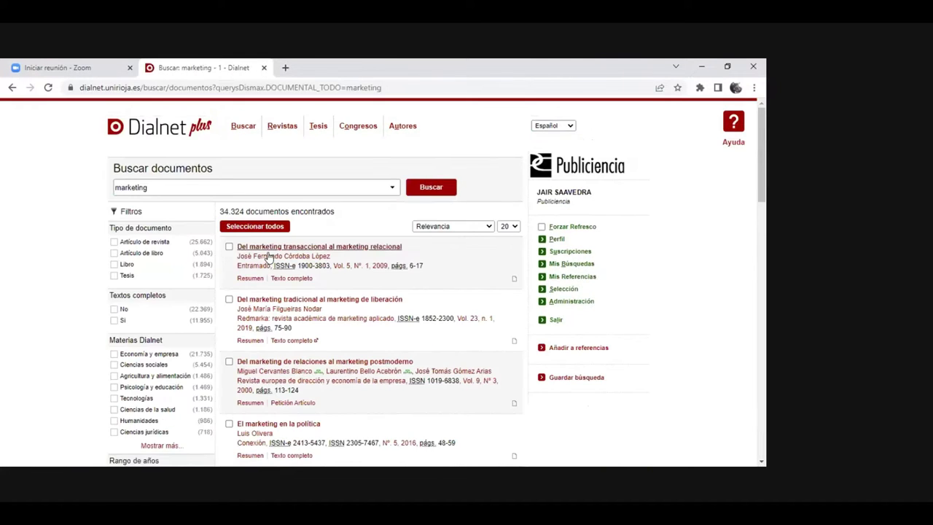
- Open the author profile from the first marketing result and examine the professional background, Dialnet Métricas citation data and journal articles
left_click(269, 257)
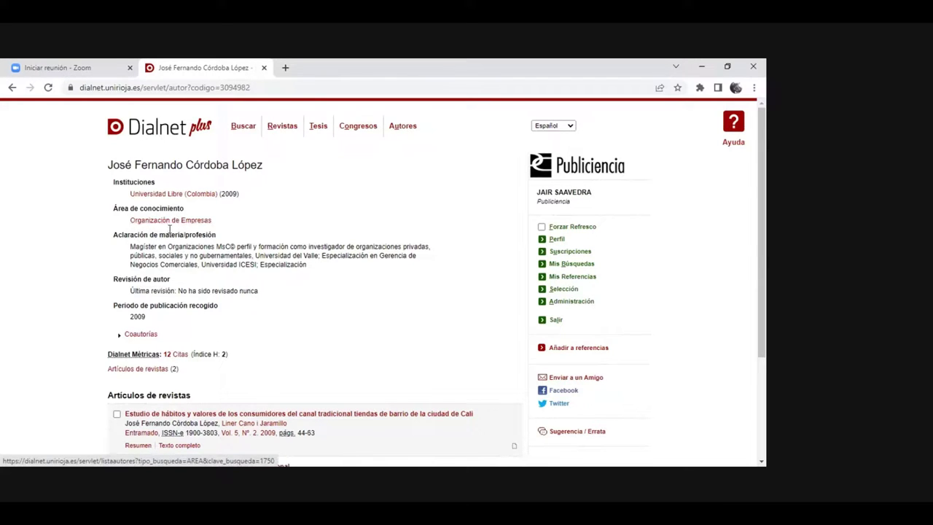
left_click_drag(113, 234, 309, 269)
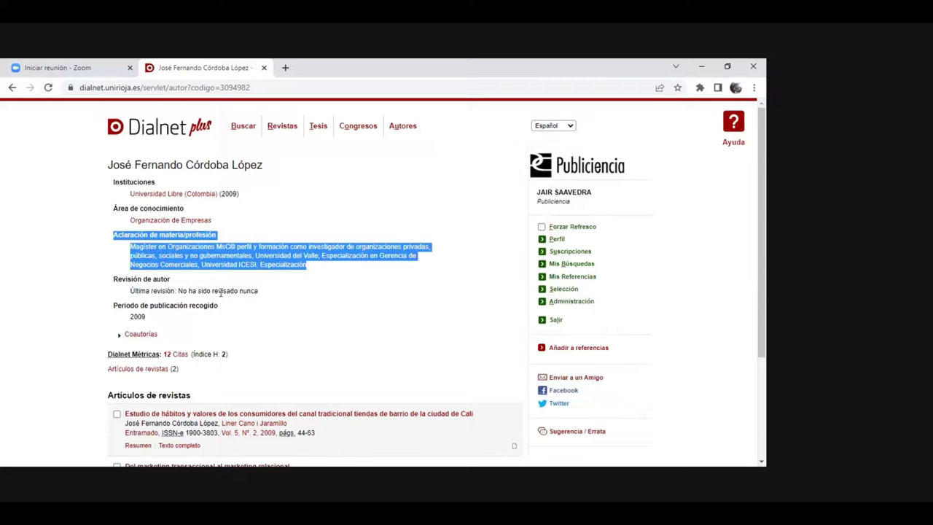
left_click_drag(764, 216, 764, 288)
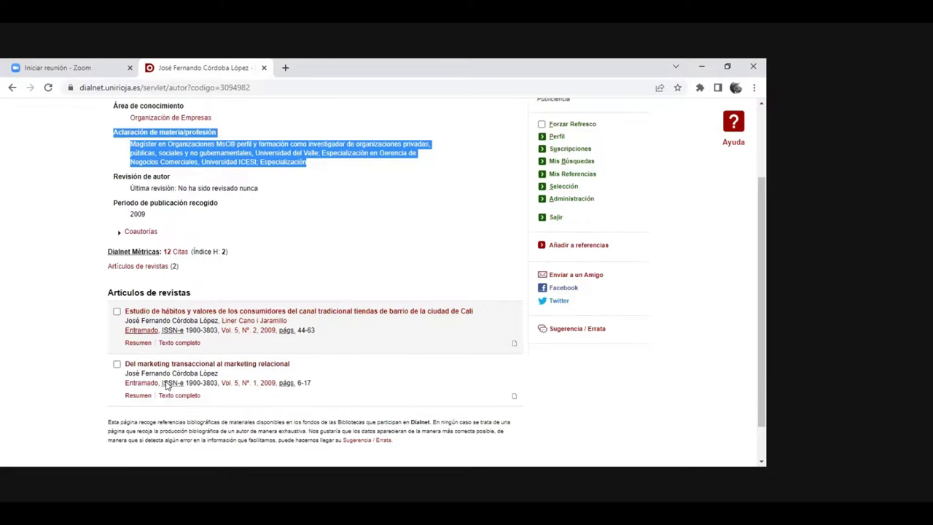
left_click_drag(241, 234, 241, 255)
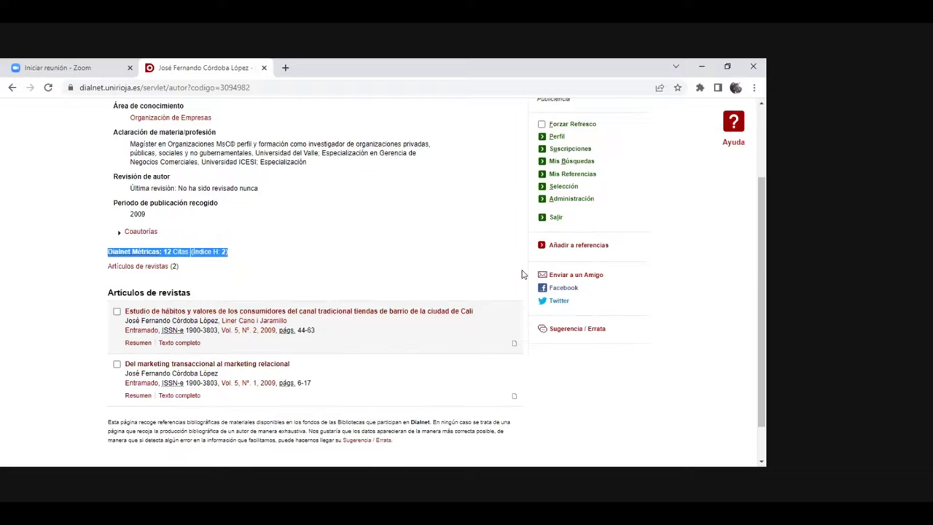
left_click_drag(763, 280, 752, 193)
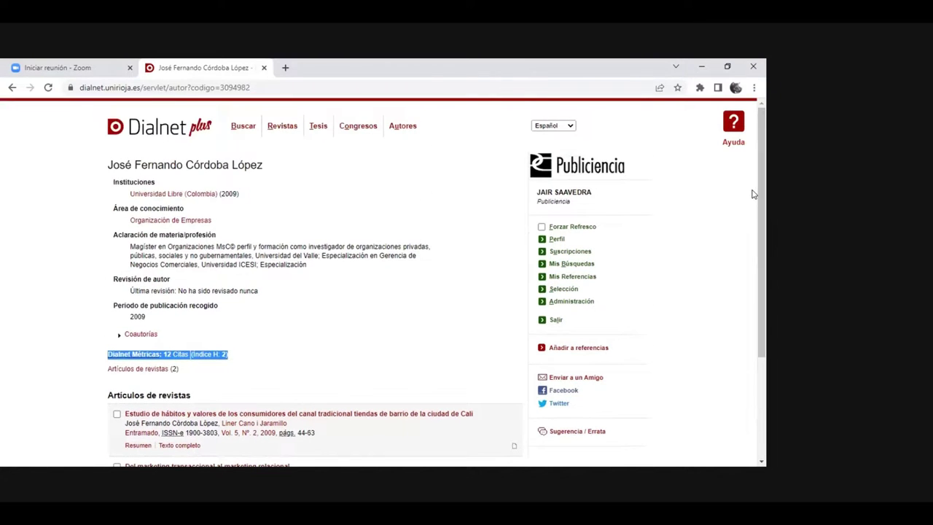